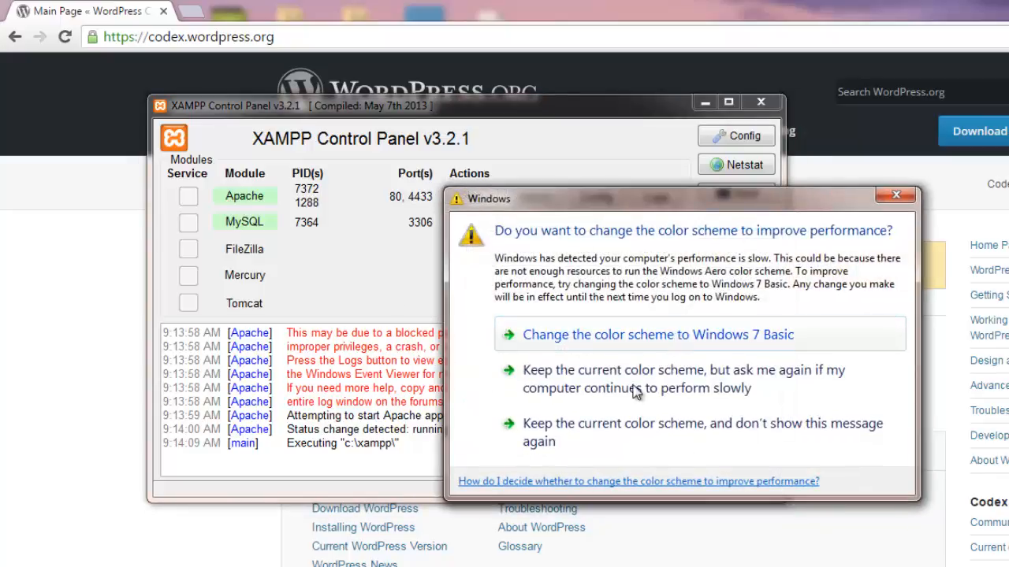
- Keep the current XAMPP colour scheme permanently and minimize the Control Panel to show the Codex page
left_click(591, 425)
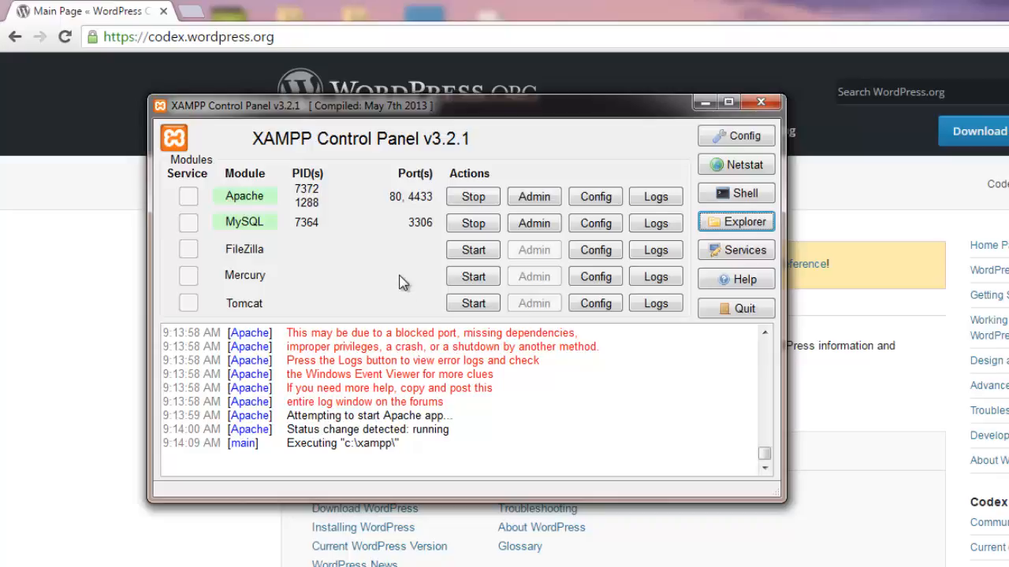
left_click(705, 102)
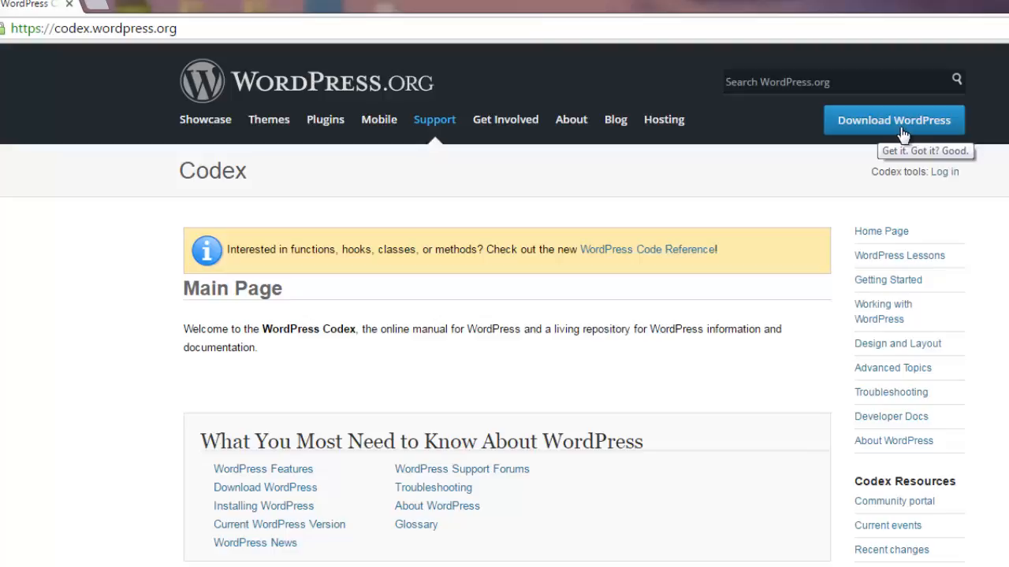
- Use the Download WordPress header button to reach the WordPress 4.5.1 download page
left_click(903, 136)
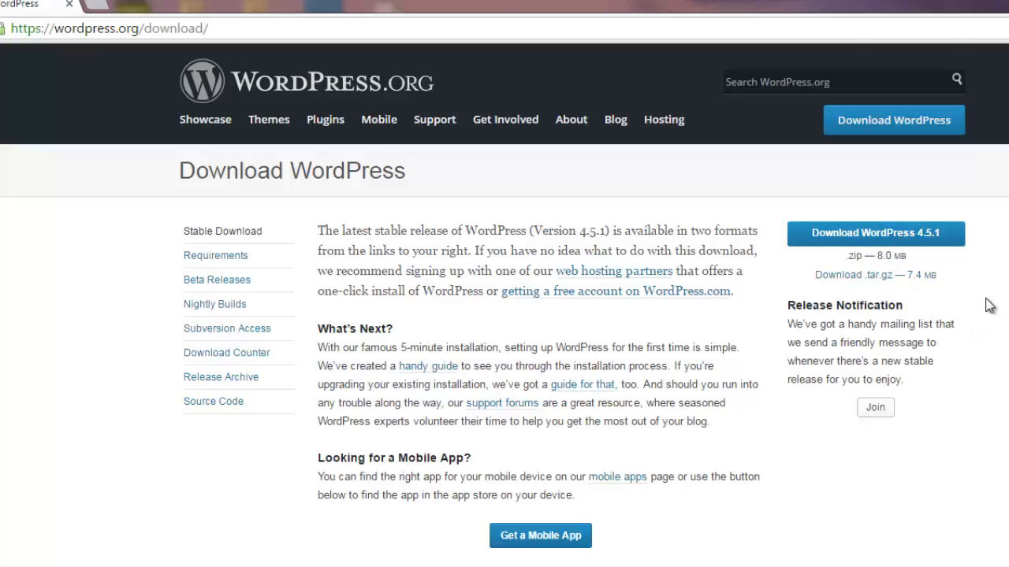
- Download wordpress-4.5.1.zip (8.0 MB), then bring the XAMPP Control Panel to the front
left_click(882, 239)
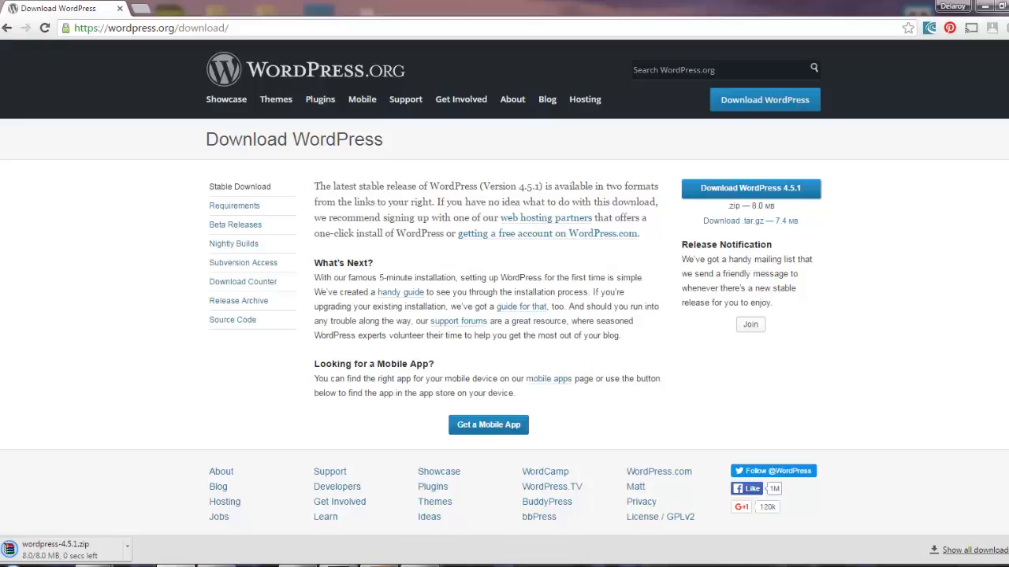
left_click(378, 565)
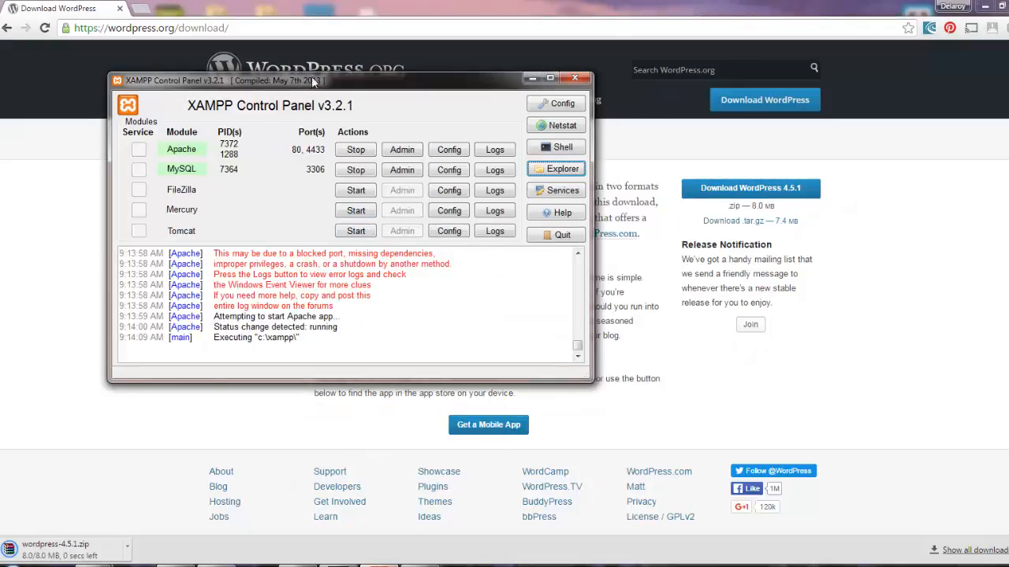
- Open C:\xampp\htdocs in Explorer, then show Chrome's download page in a restored-down window
left_click_drag(298, 83, 373, 111)
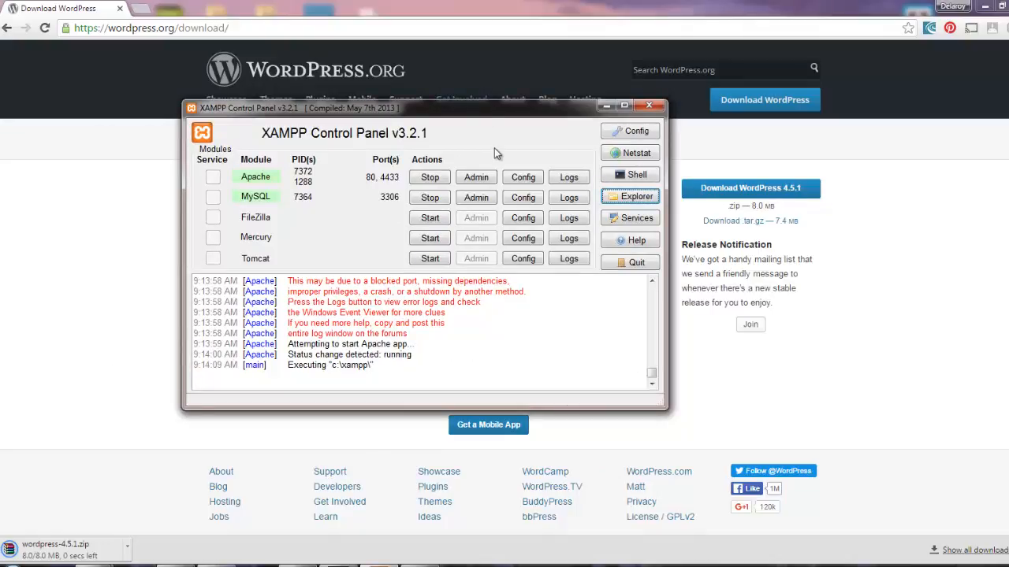
left_click(623, 200)
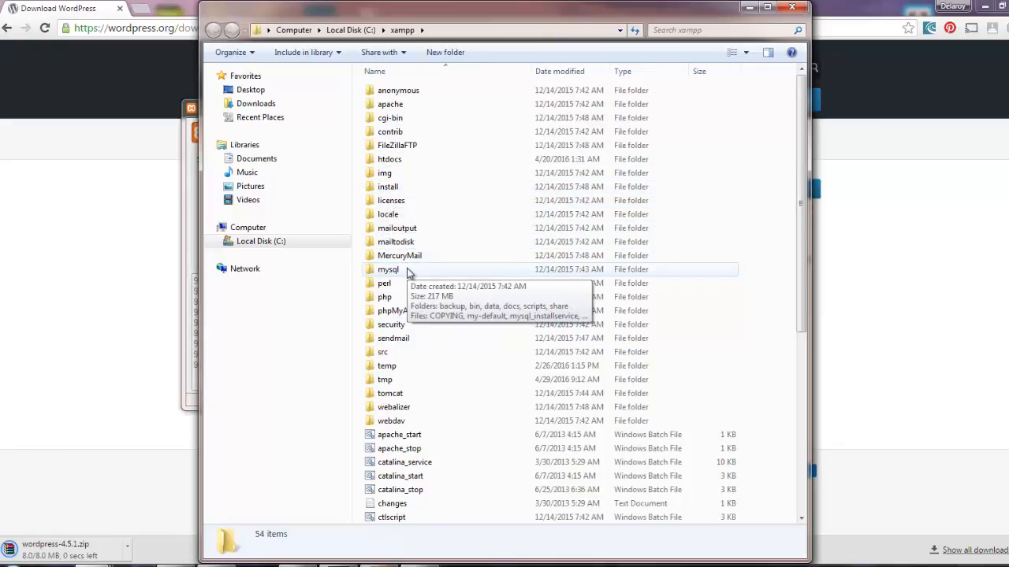
double_click(402, 166)
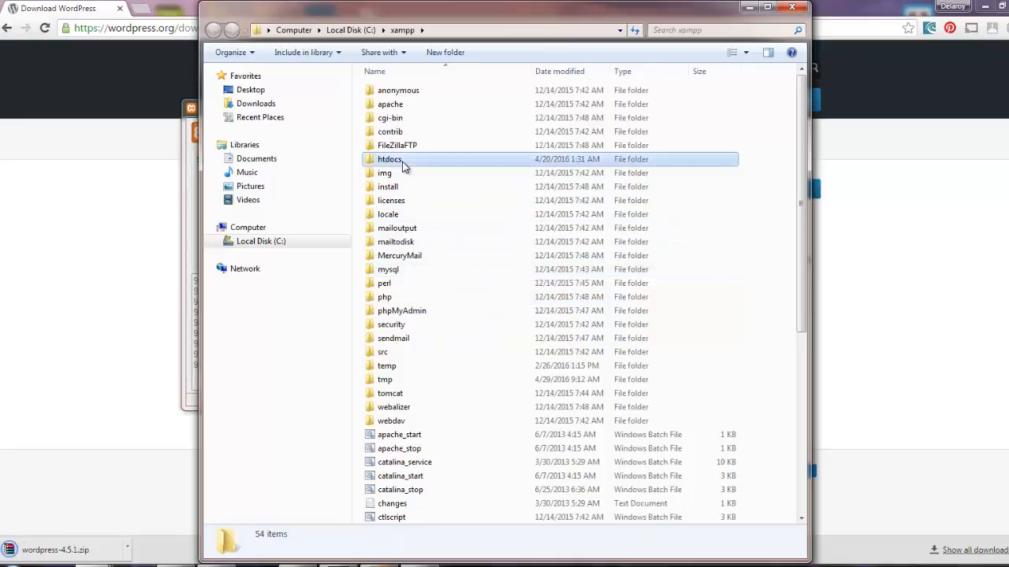
left_click(402, 166)
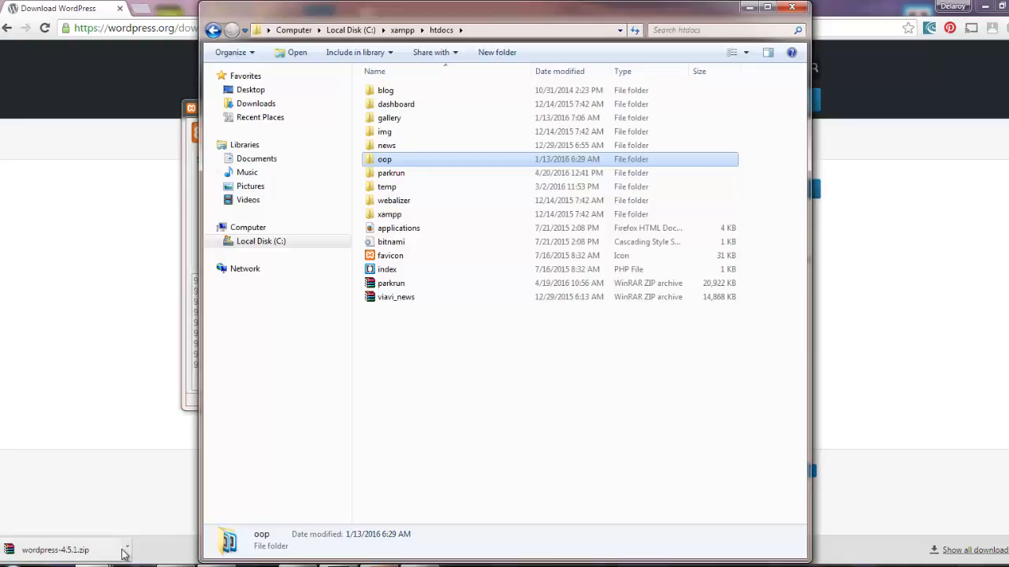
key("alt+Tab")
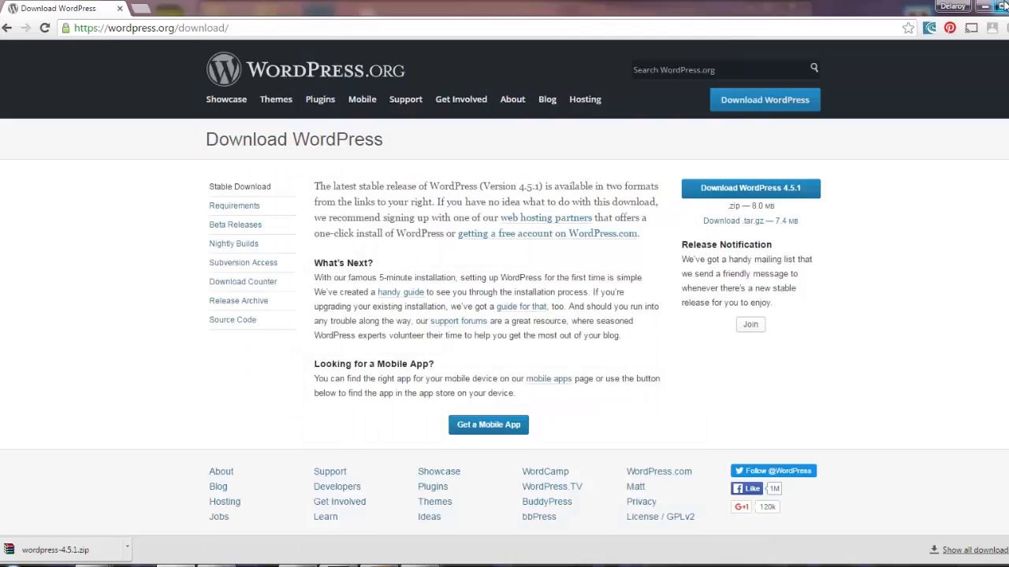
key("super+Down")
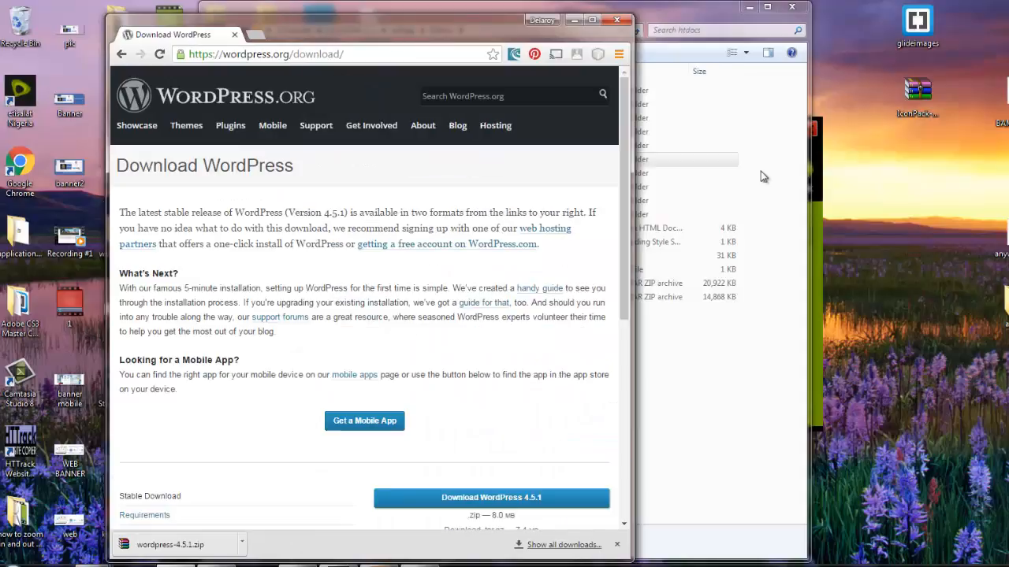
- Copy wordpress-4.5.1.zip from Chrome's download bar into C:\xampp\htdocs
left_click(186, 552)
left_click_drag(186, 552, 703, 394)
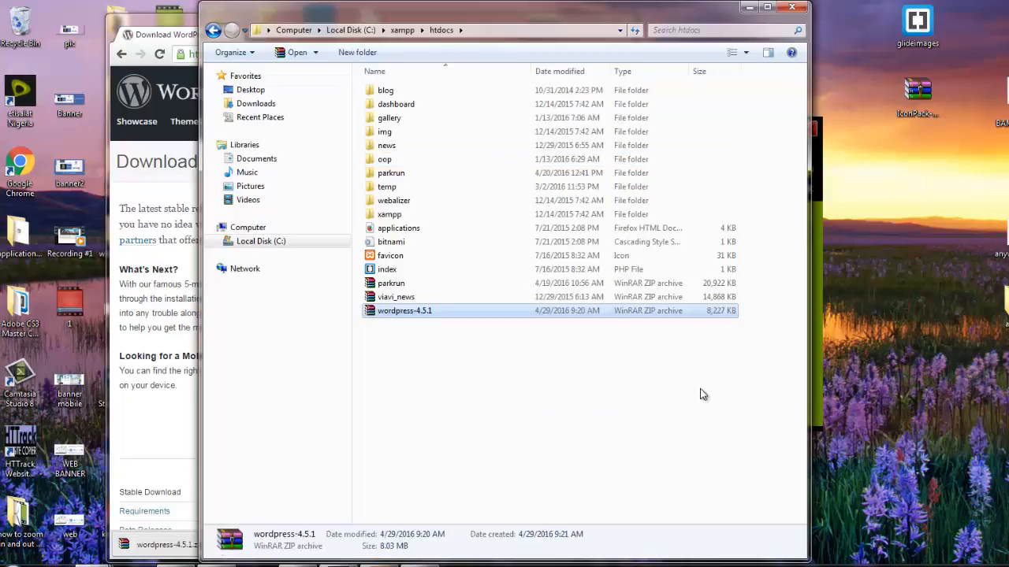
- Check in WinRAR that wordpress-4.5.1.zip holds one wordpress folder, then reopen the zip's context menu
right_click(441, 315)
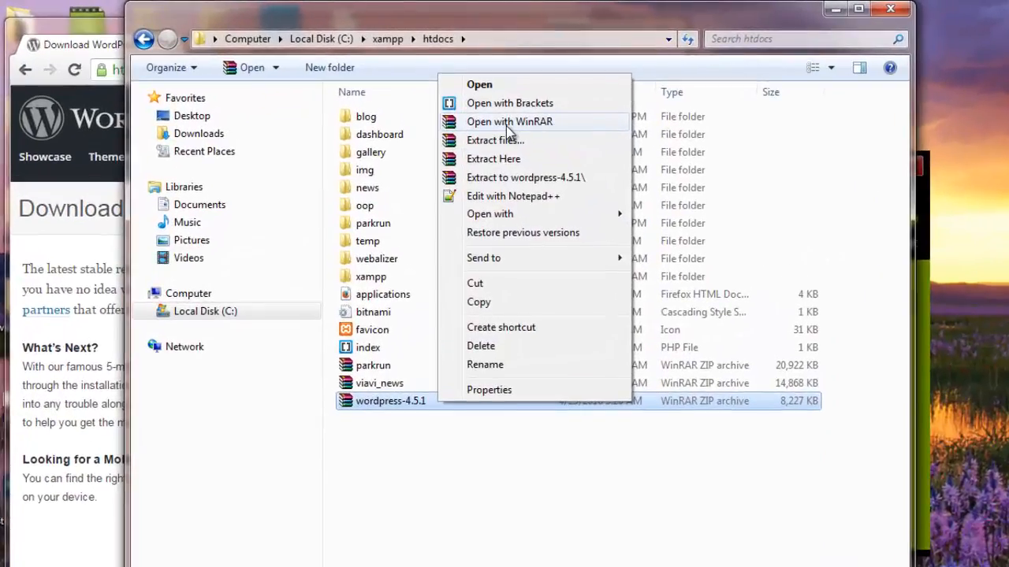
left_click(514, 124)
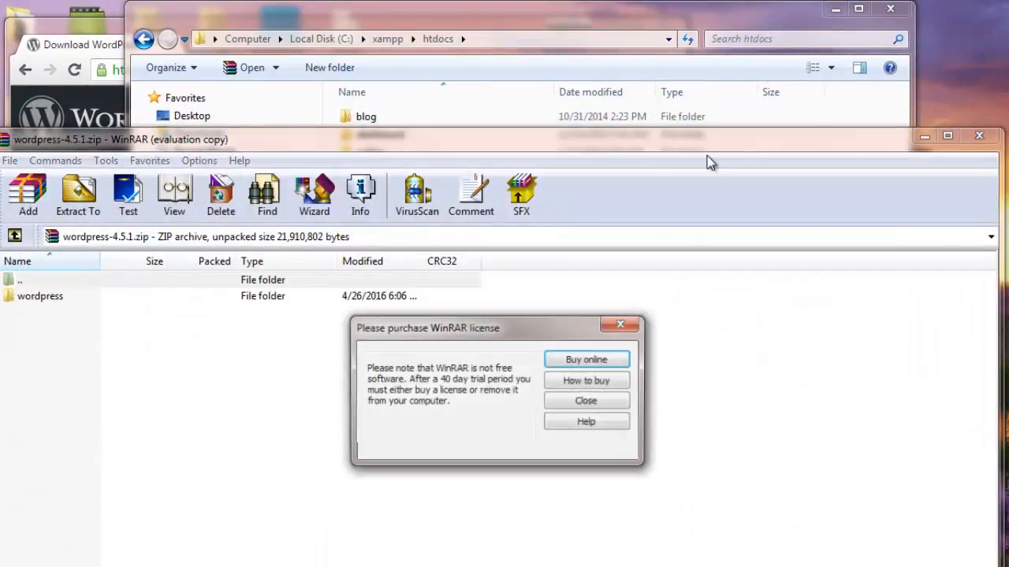
left_click(621, 326)
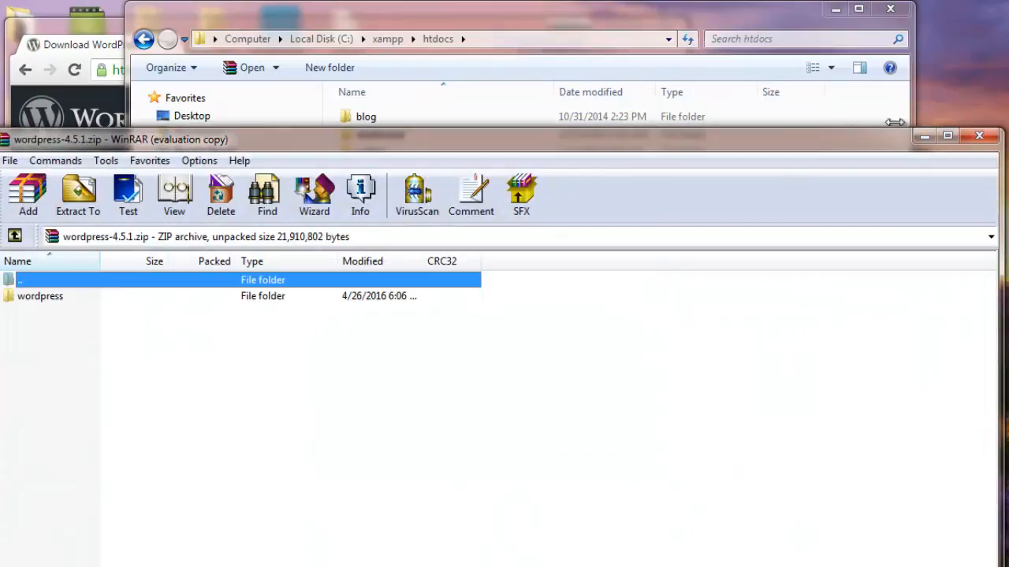
left_click(977, 141)
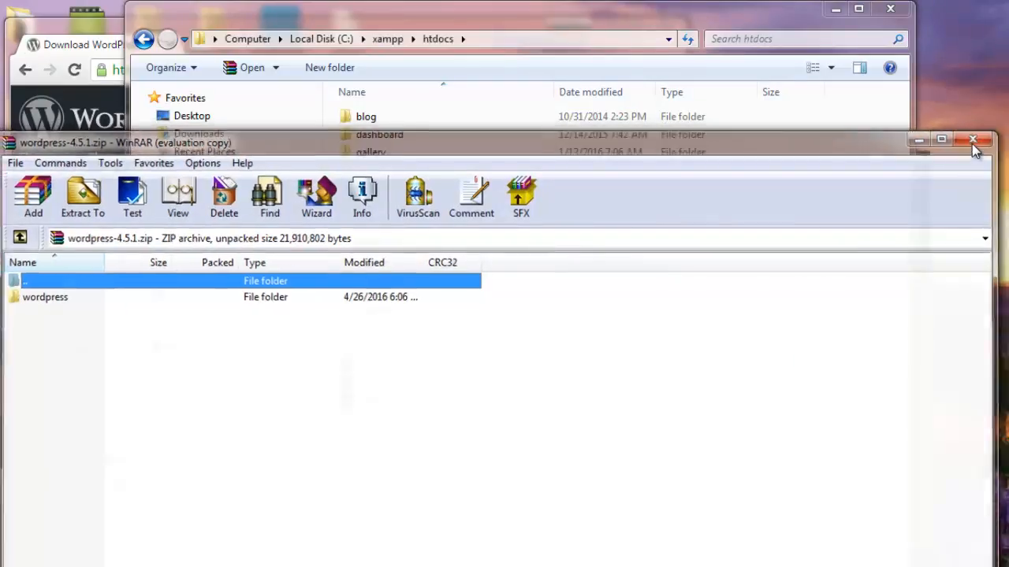
right_click(428, 405)
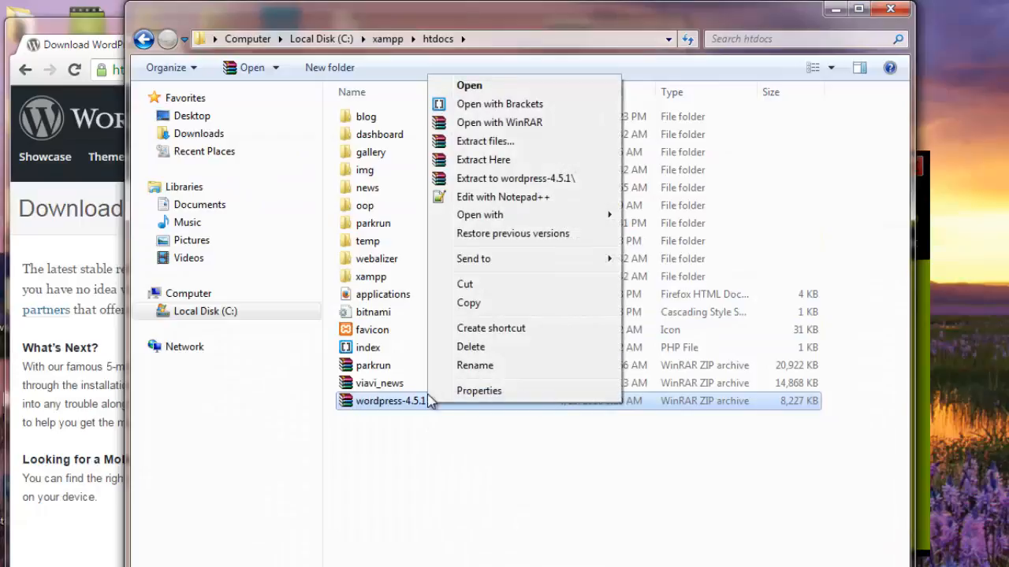
- Extract wordpress-4.5.1.zip to C:\xampp\htdocs\wordpress and open that folder
left_click(486, 144)
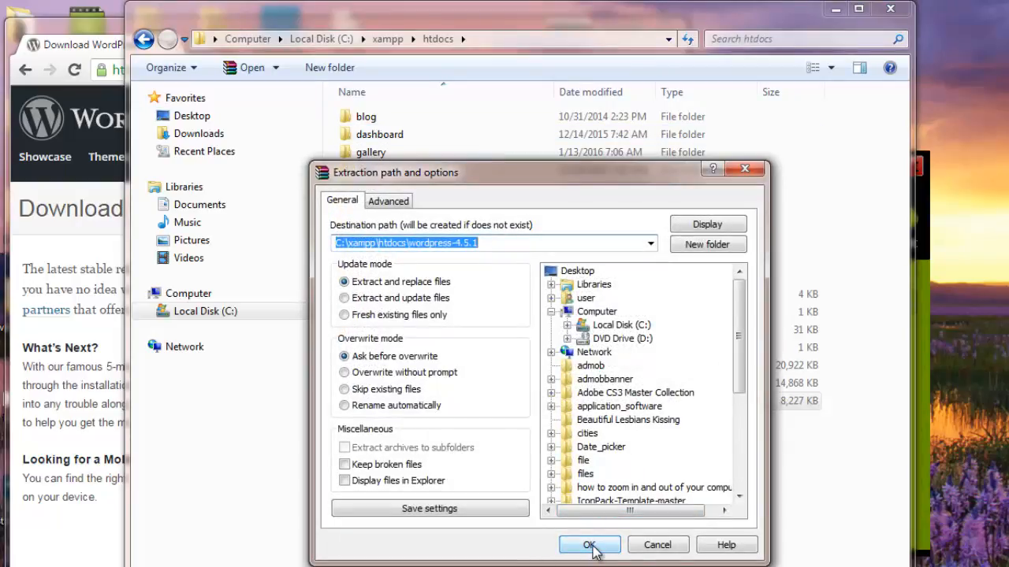
left_click(505, 243)
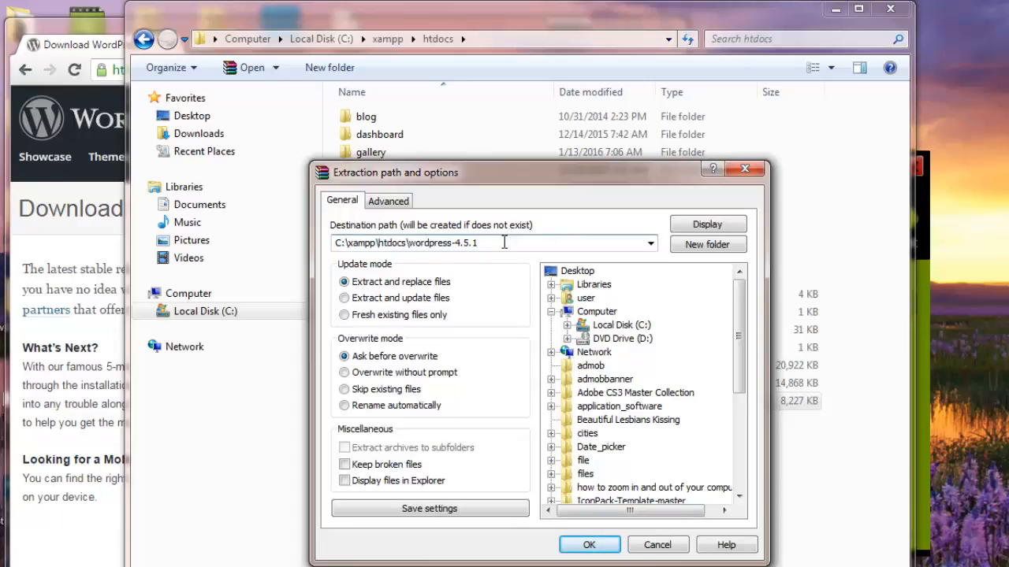
key("BackSpace")
key("BackSpace")
key("BackSpace")
key("BackSpace")
key("BackSpace")
key("BackSpace")
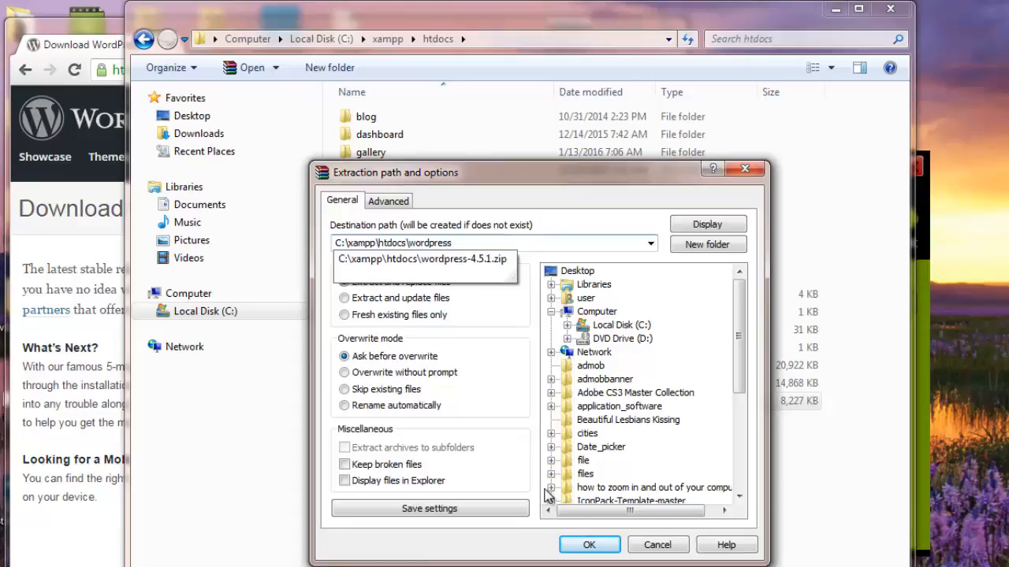
left_click(584, 546)
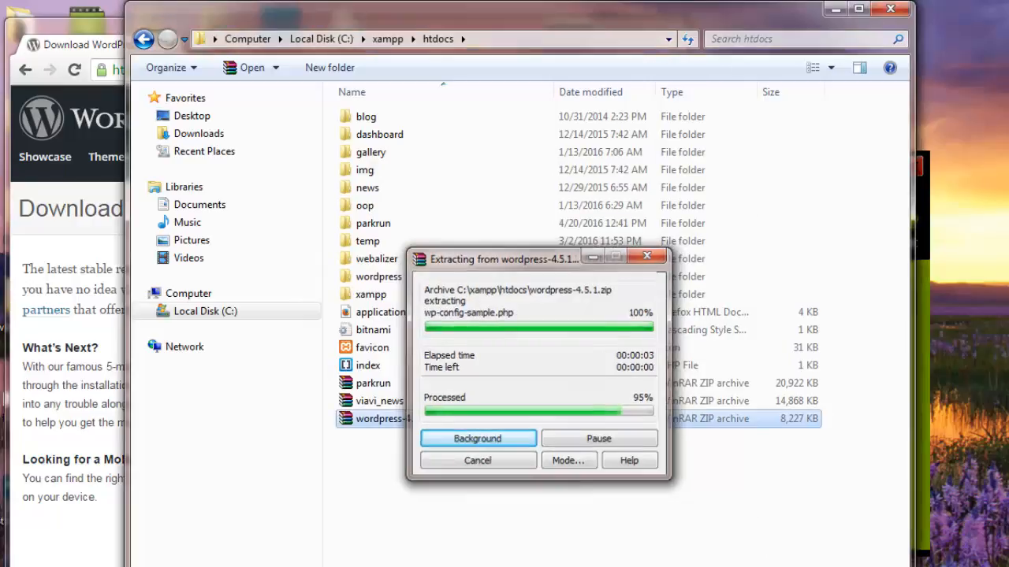
double_click(410, 276)
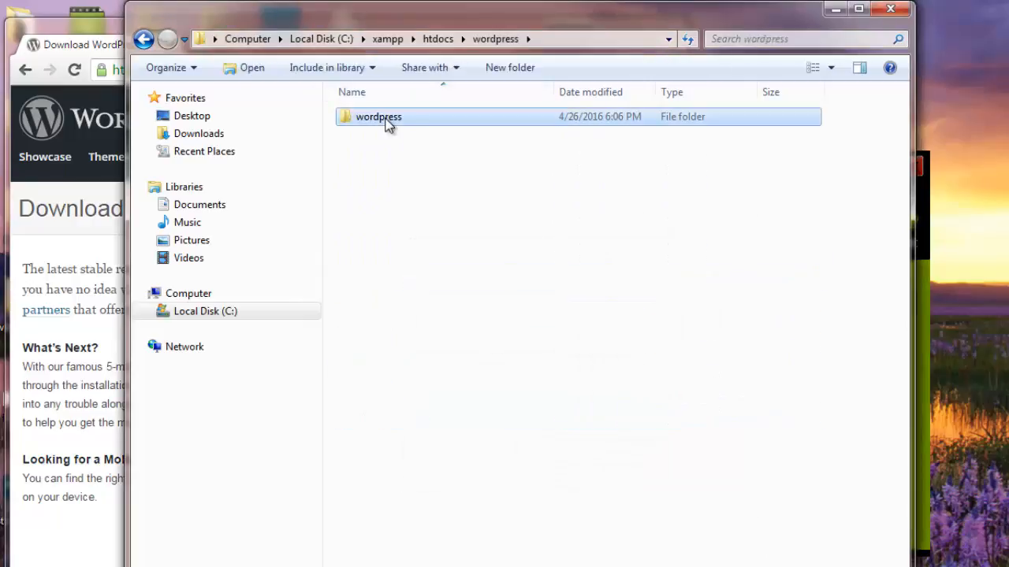
- Paste the WordPress files from the inner wordpress folder directly into htdocs\wordpress
double_click(385, 122)
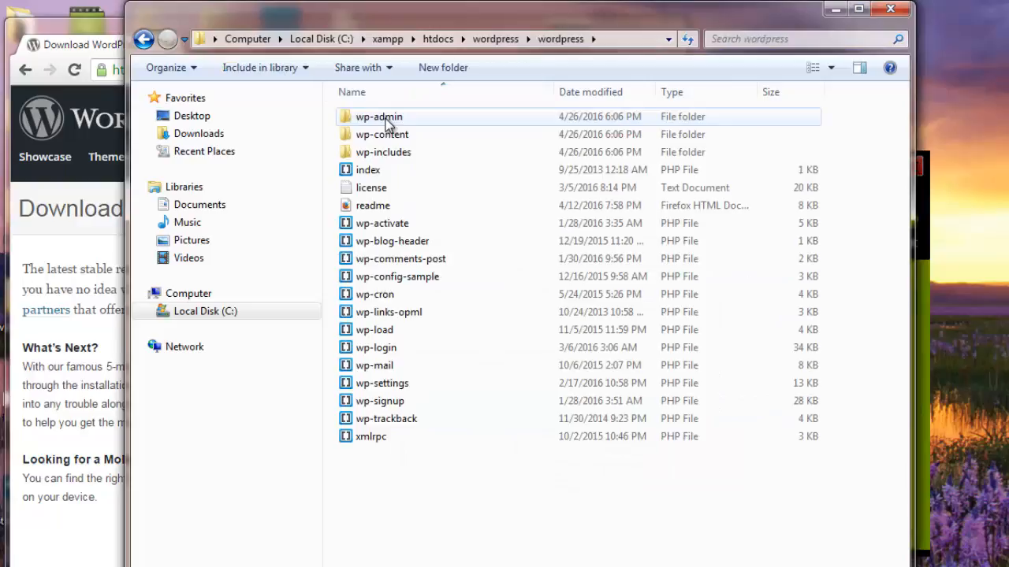
left_click(143, 38)
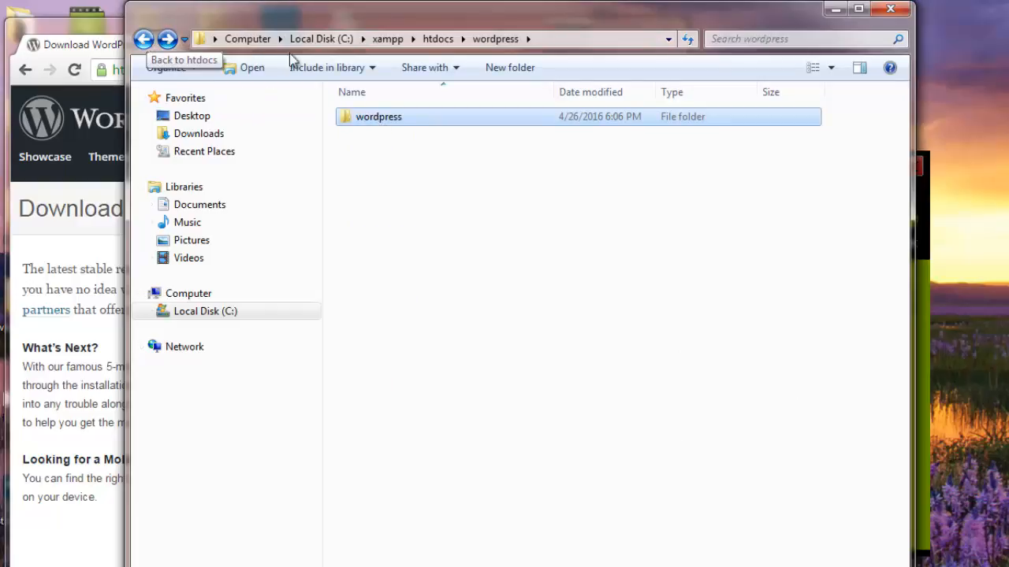
double_click(382, 118)
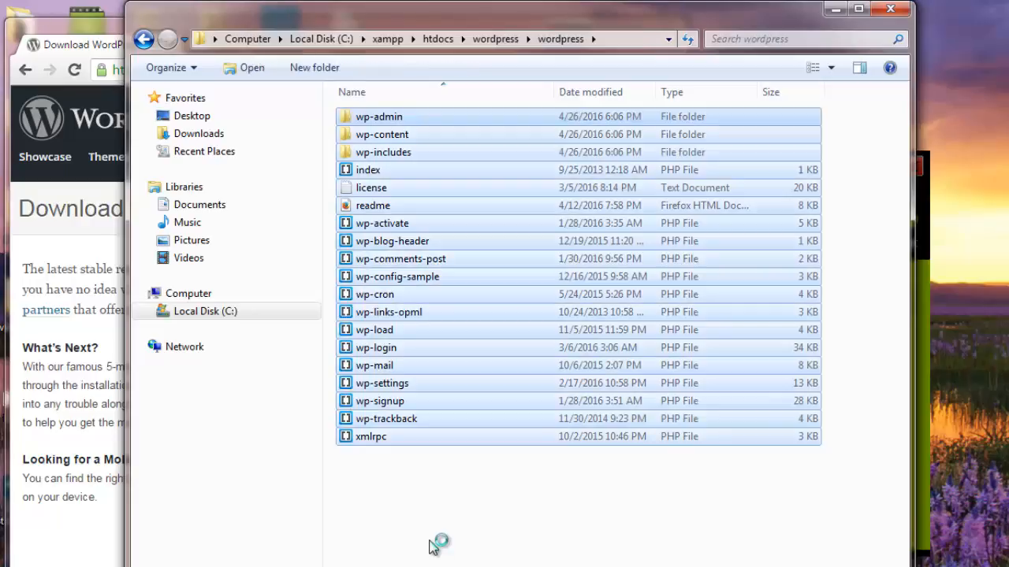
left_click(144, 40)
right_click(379, 254)
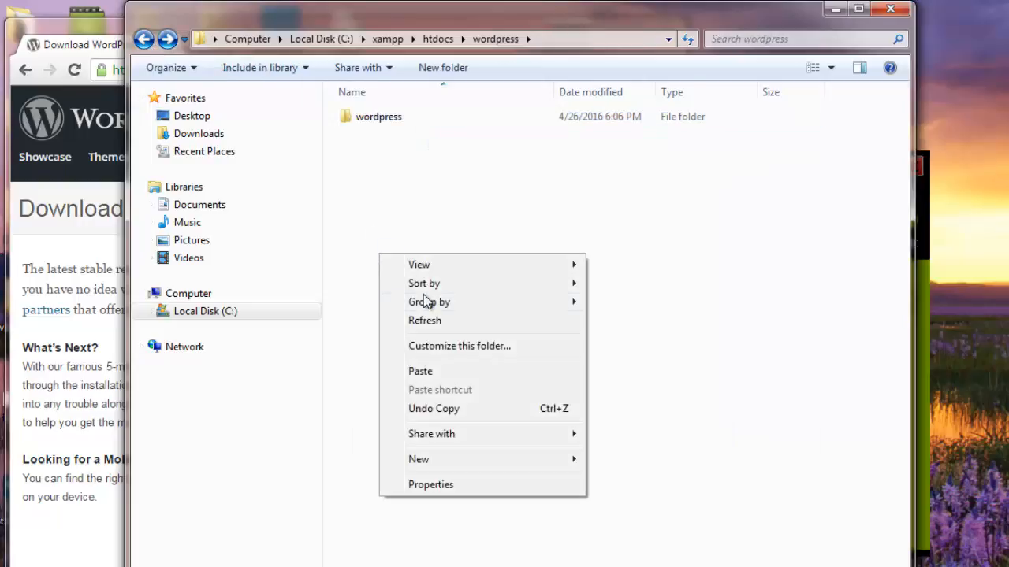
left_click(423, 371)
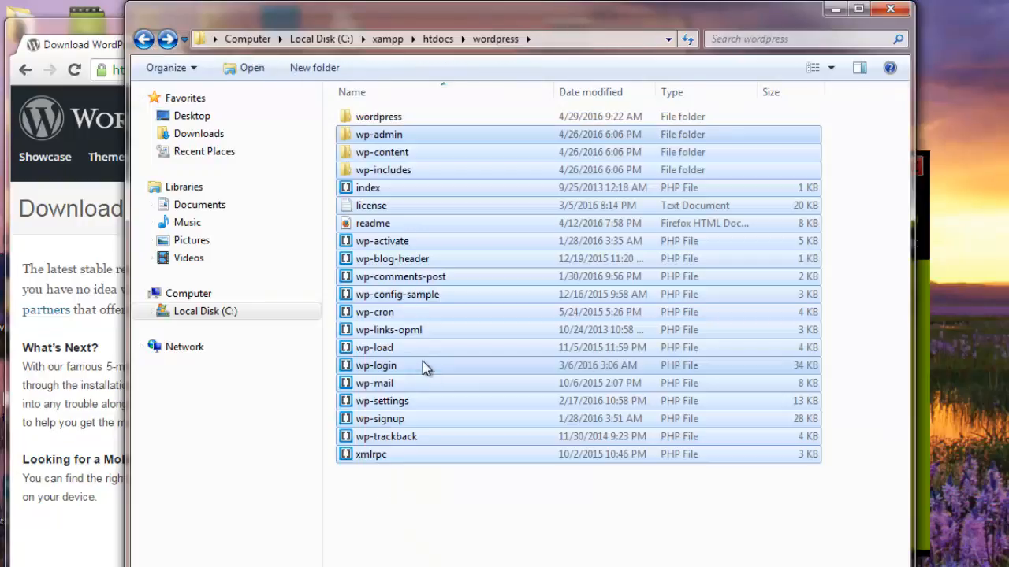
- Delete the nested wordpress folder to the Recycle Bin and recheck htdocs\wordpress contents
left_click(380, 118)
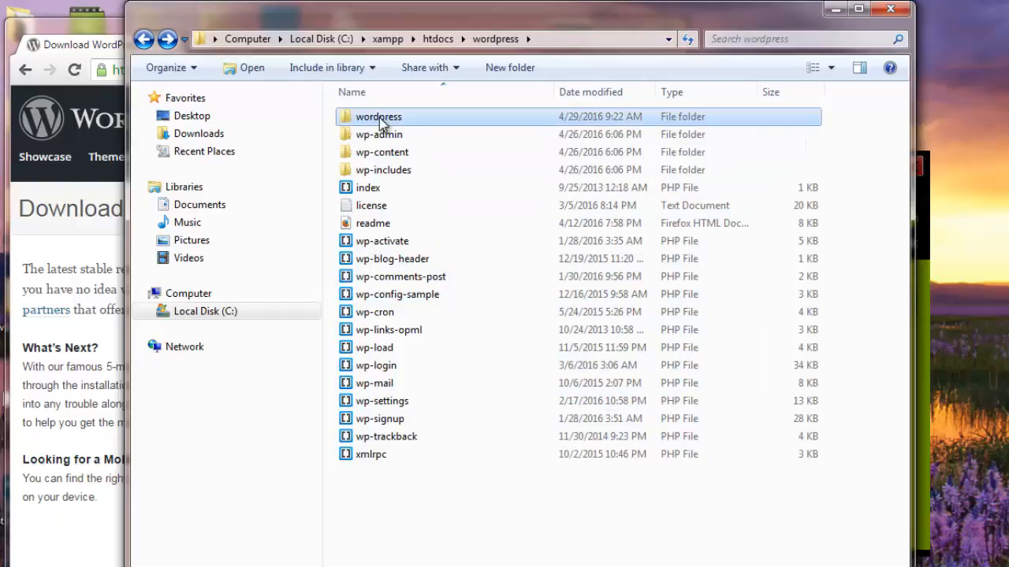
key("Delete")
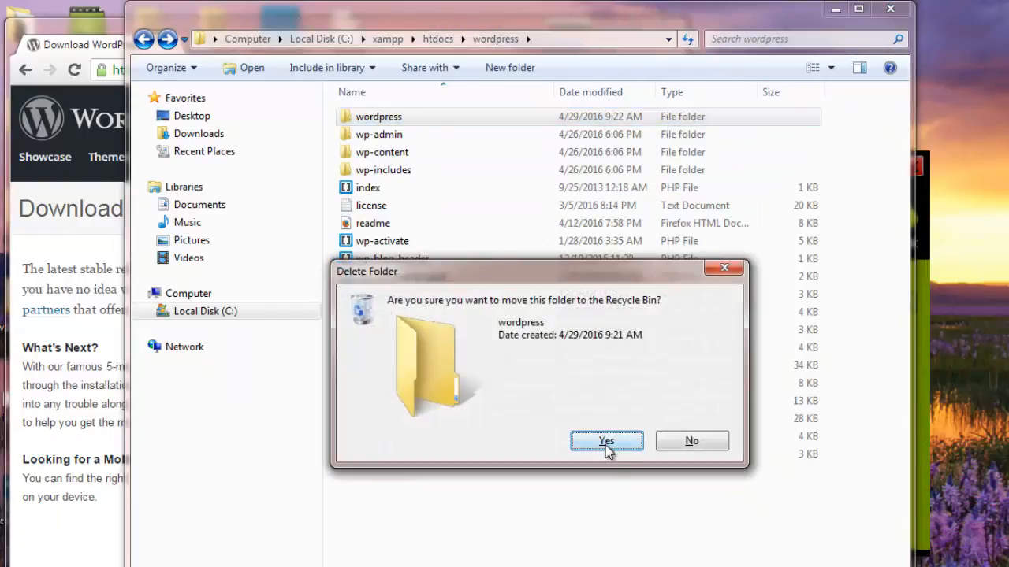
left_click(604, 444)
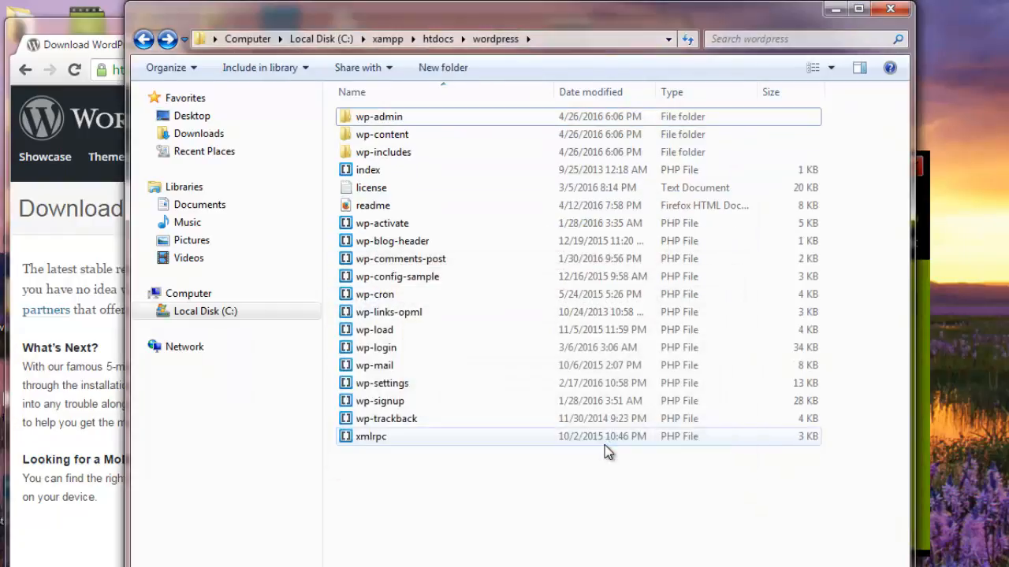
left_click(143, 41)
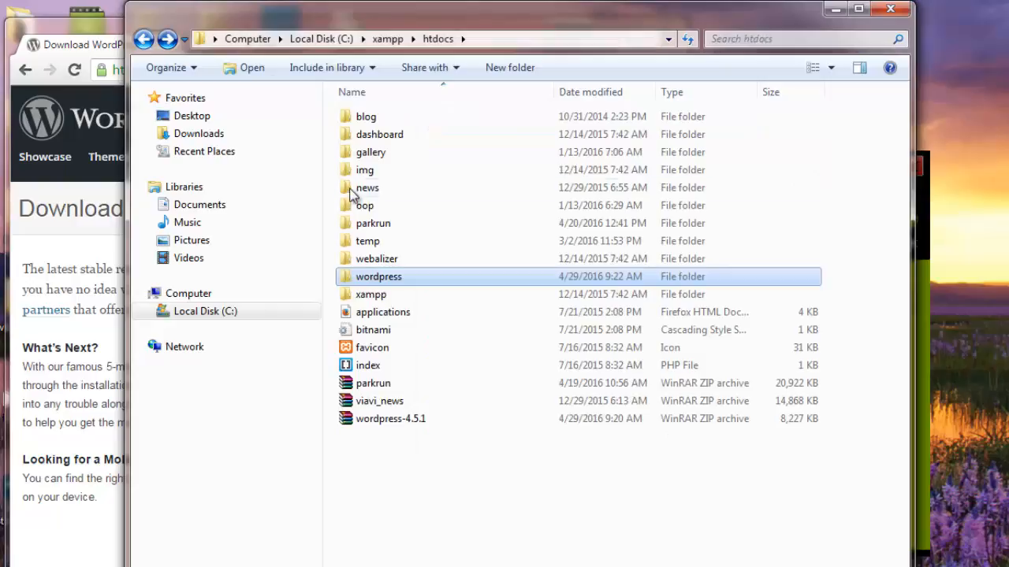
double_click(386, 277)
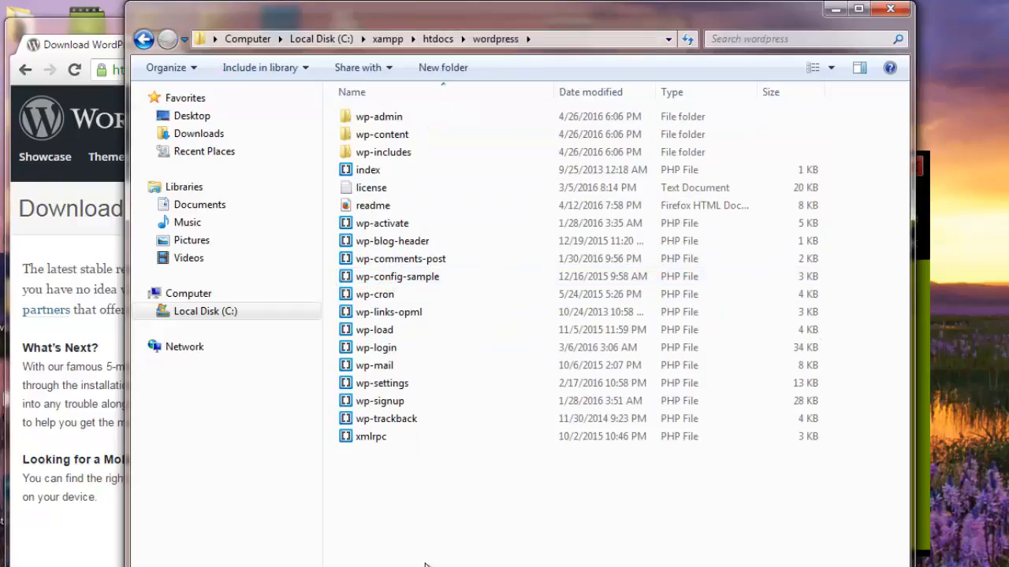
key("alt+Tab")
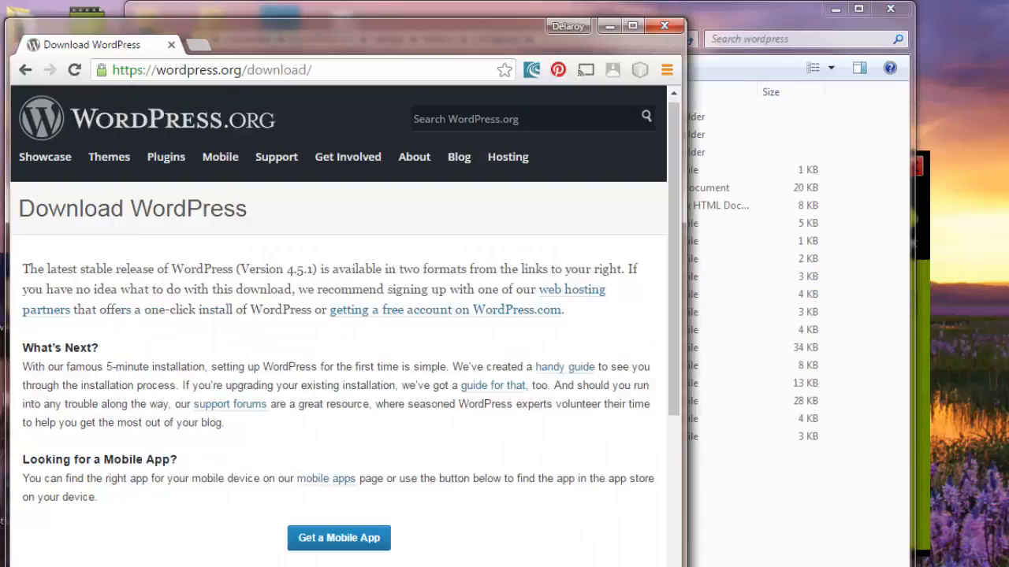
- Maximize Chrome and load localhost/wordpress in a new tab
left_click(632, 26)
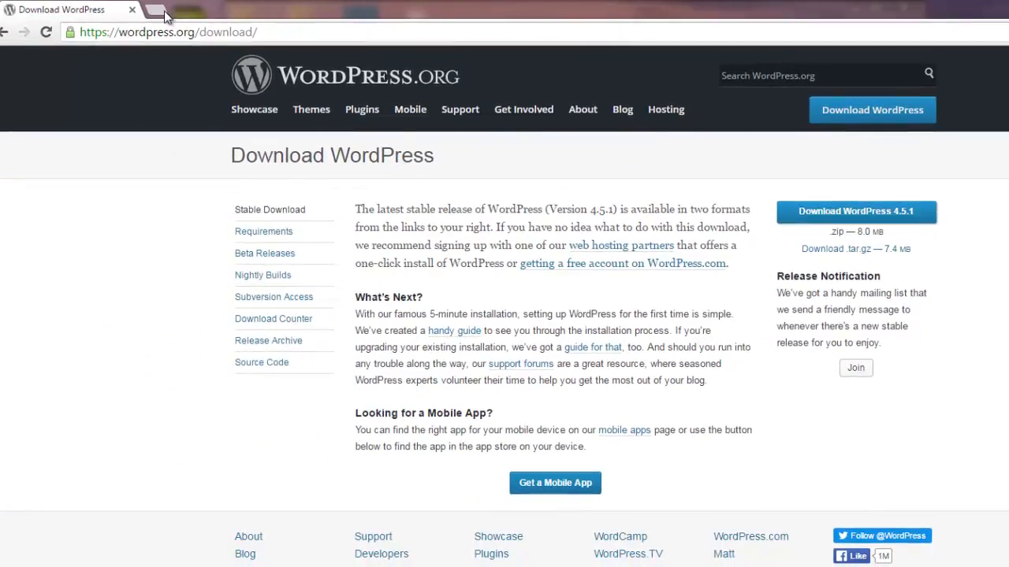
left_click(163, 10)
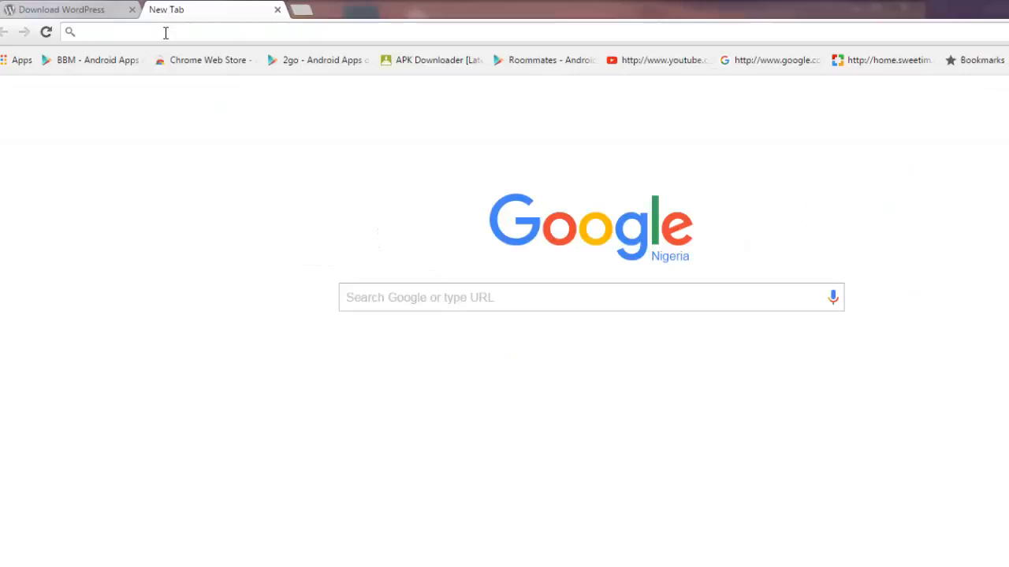
type("lo")
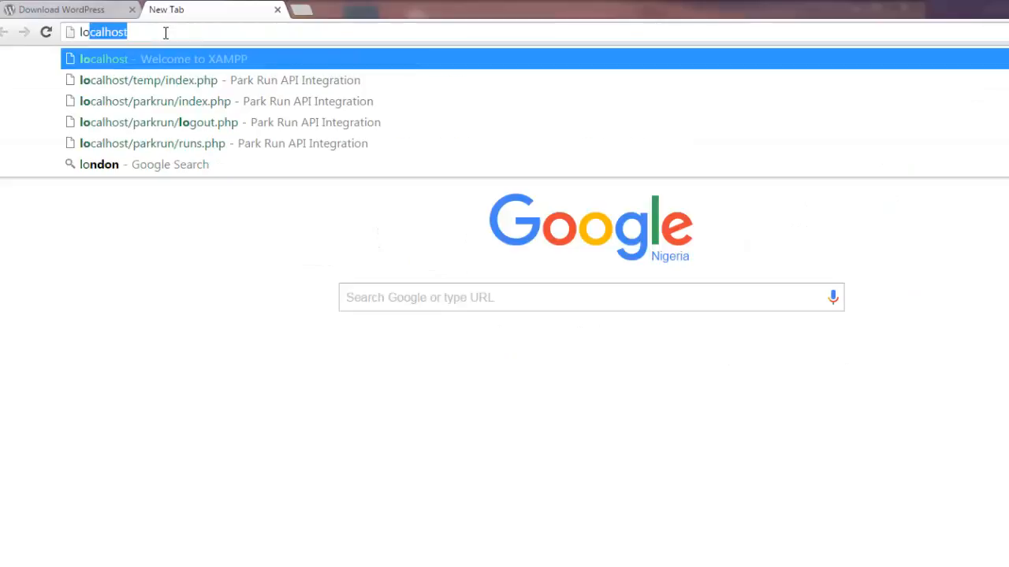
type("calhost")
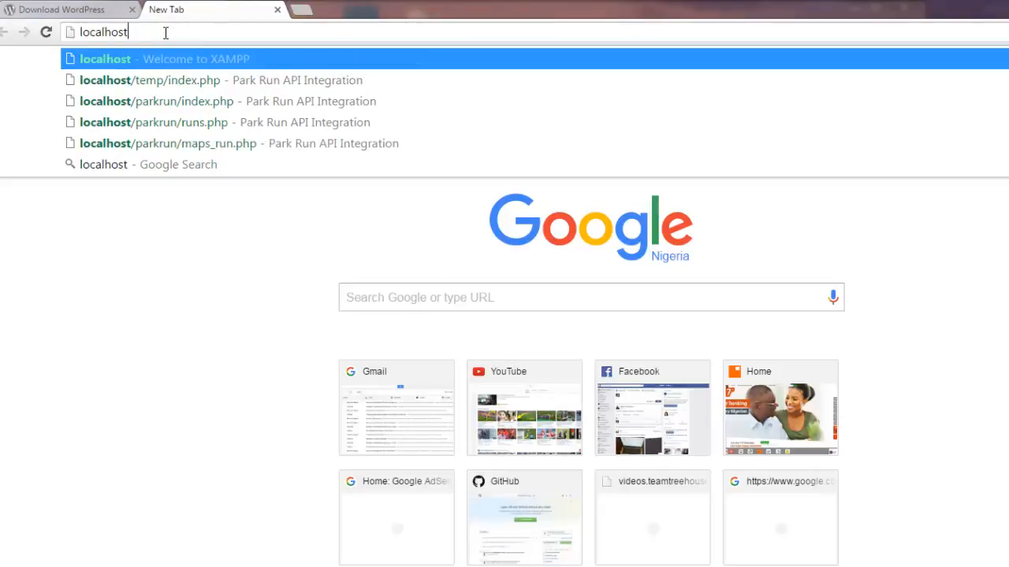
type("/wordp")
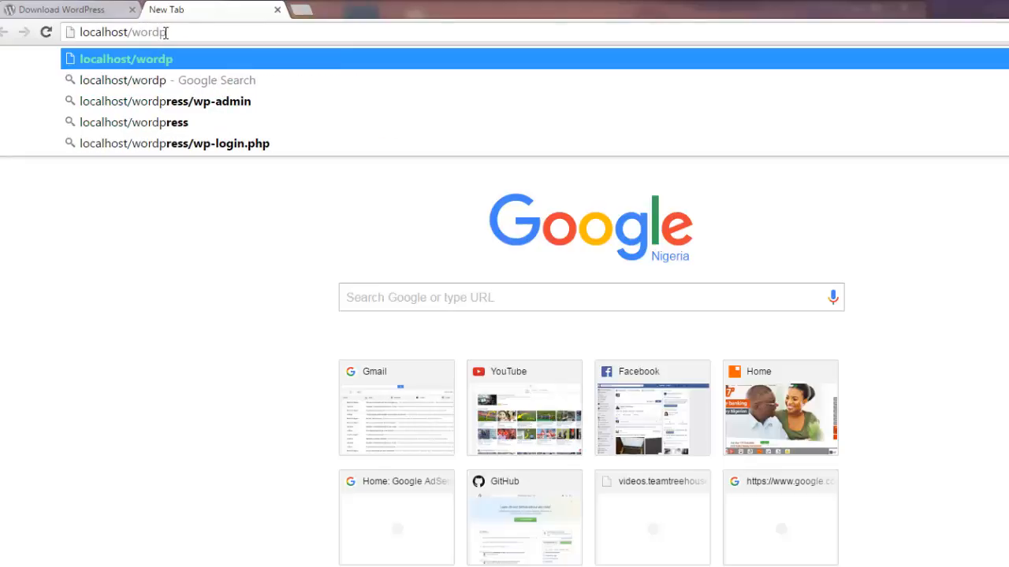
type("re")
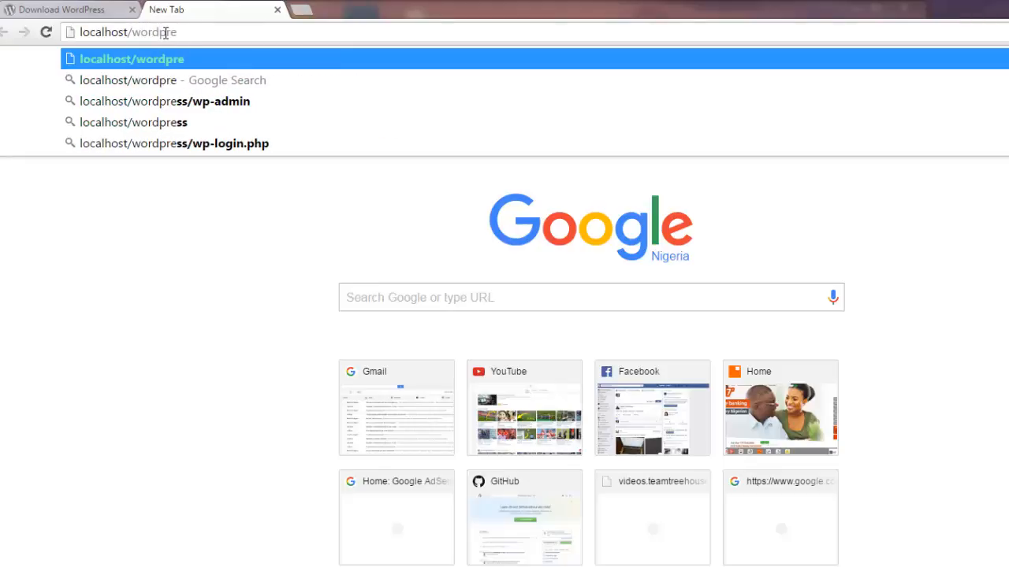
type("ss")
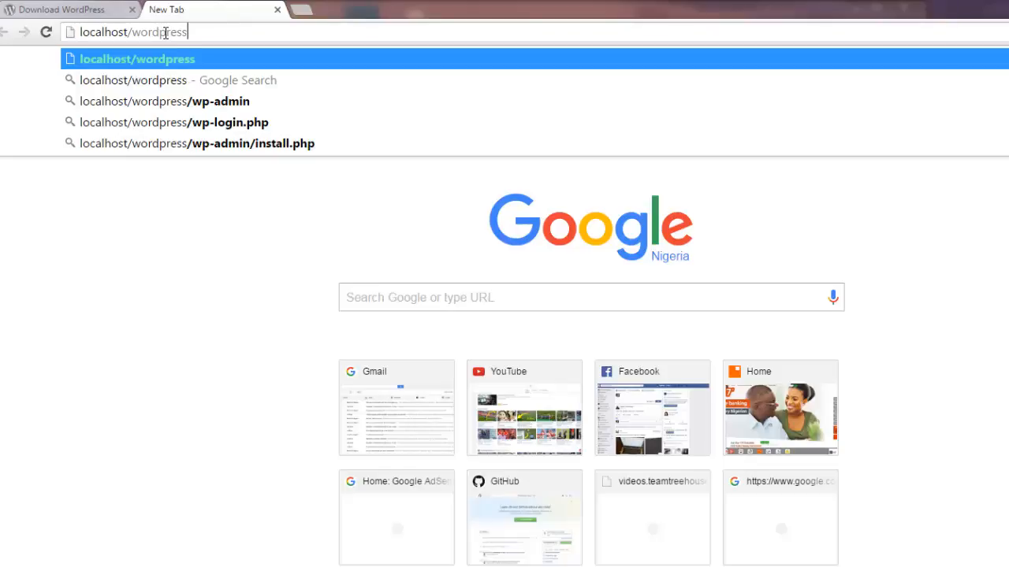
key("Return")
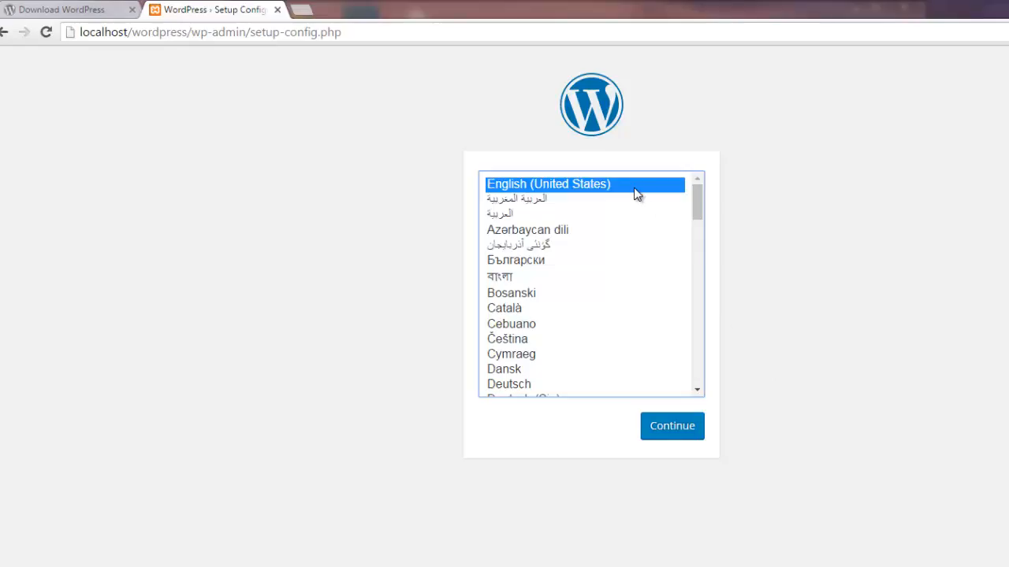
- Continue with English (United States) selected to reach the step=0 database-details welcome page
left_click_drag(696, 205, 699, 162)
left_click(670, 436)
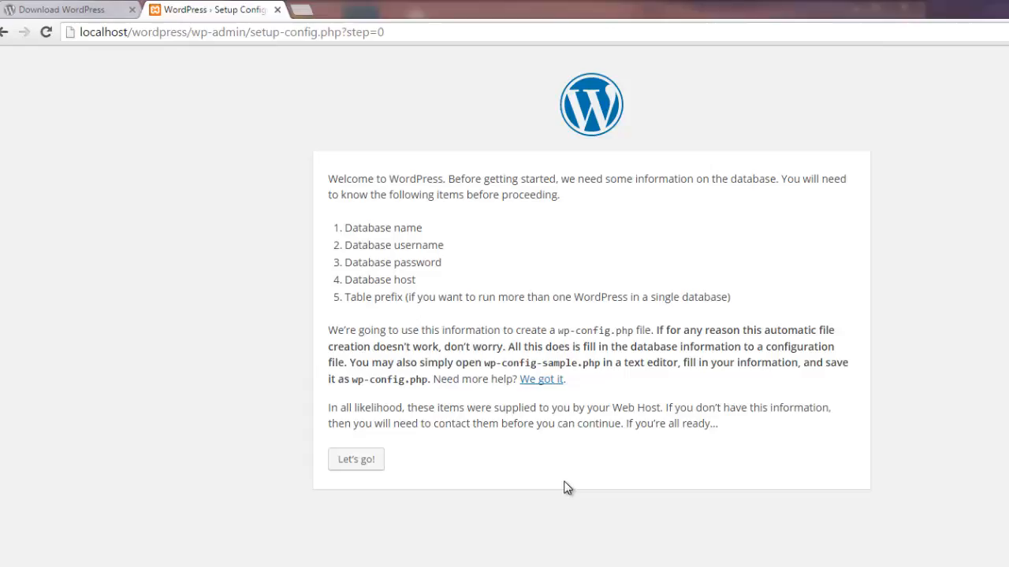
- Load localhost/phpmyadmin in a new browser tab and go to its Databases page
left_click(302, 11)
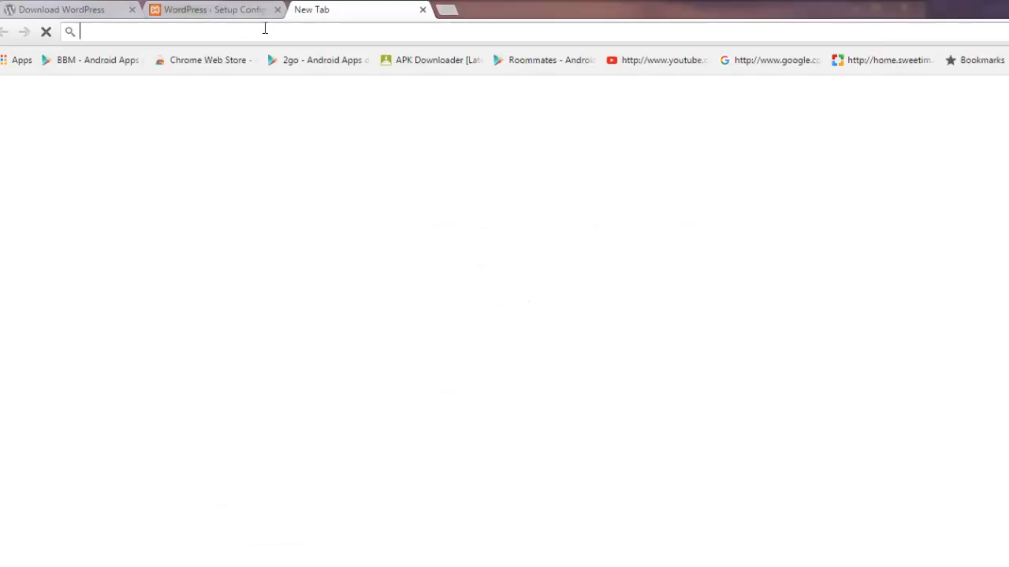
type("localhost/p")
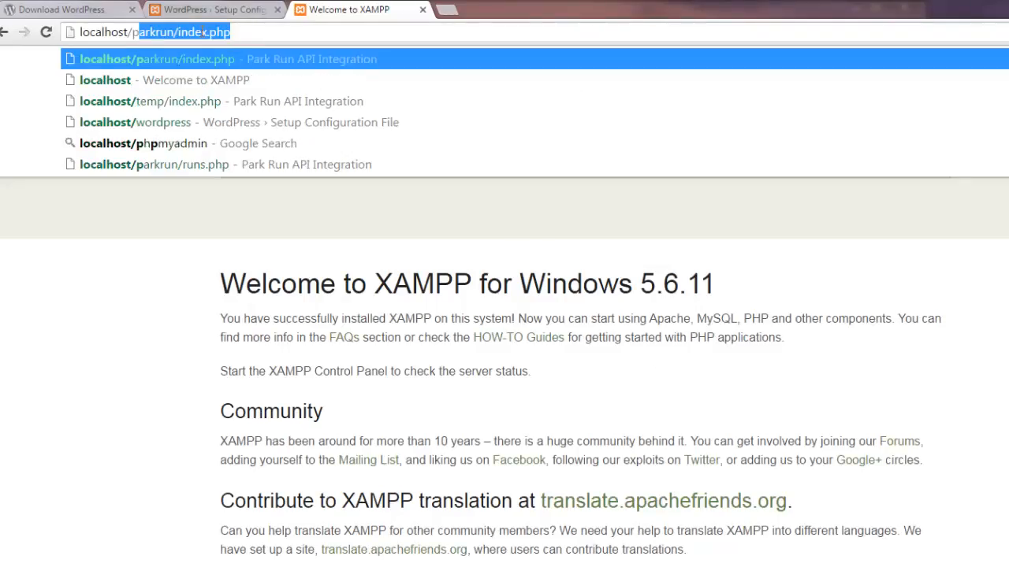
type("hp")
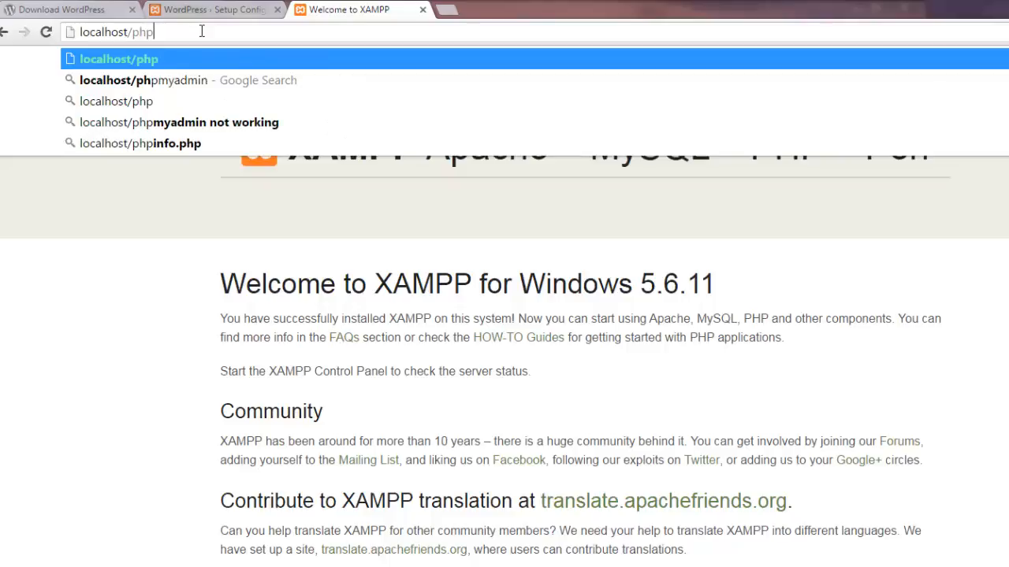
type("myadmin")
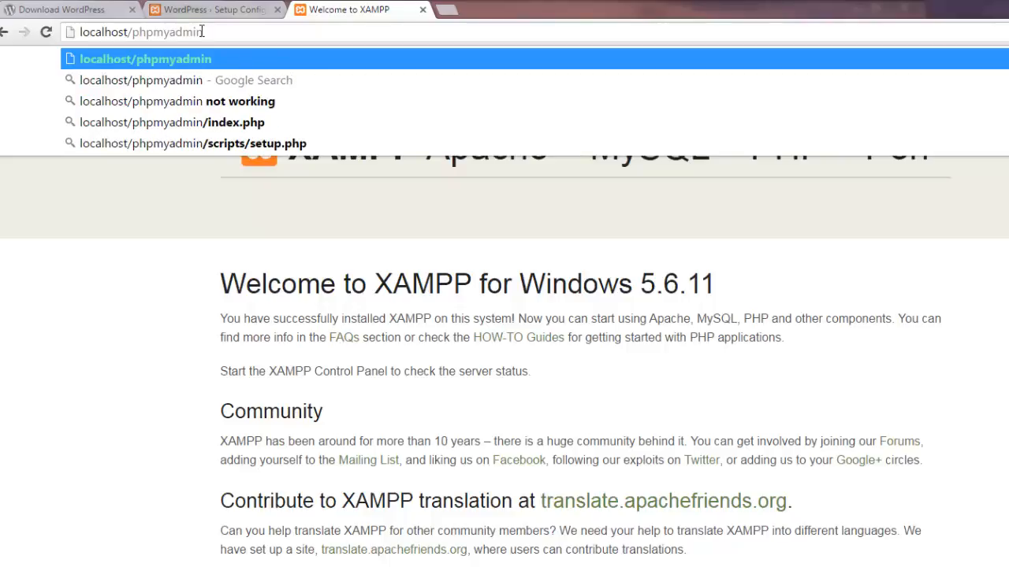
key("Return")
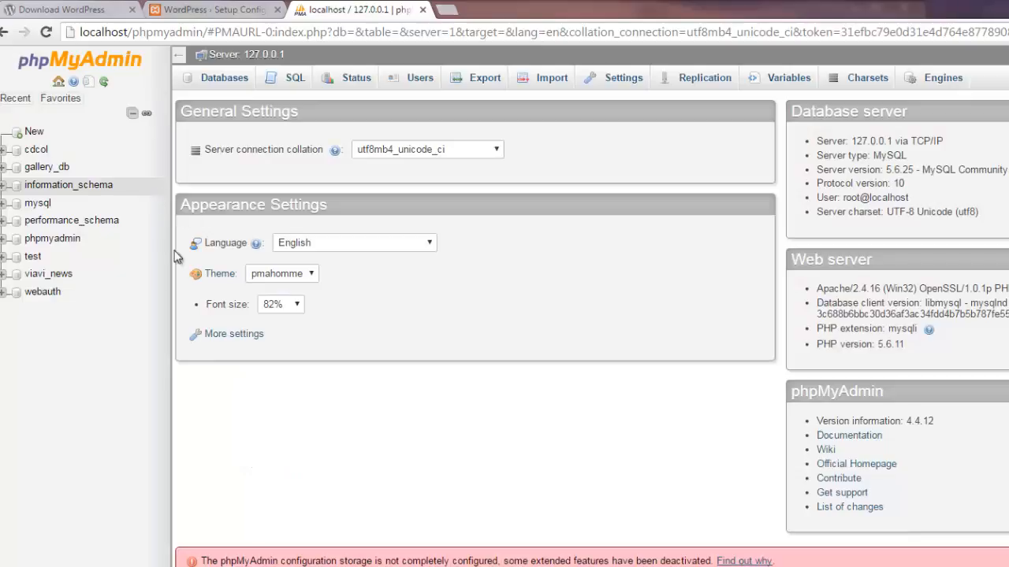
left_click(185, 11)
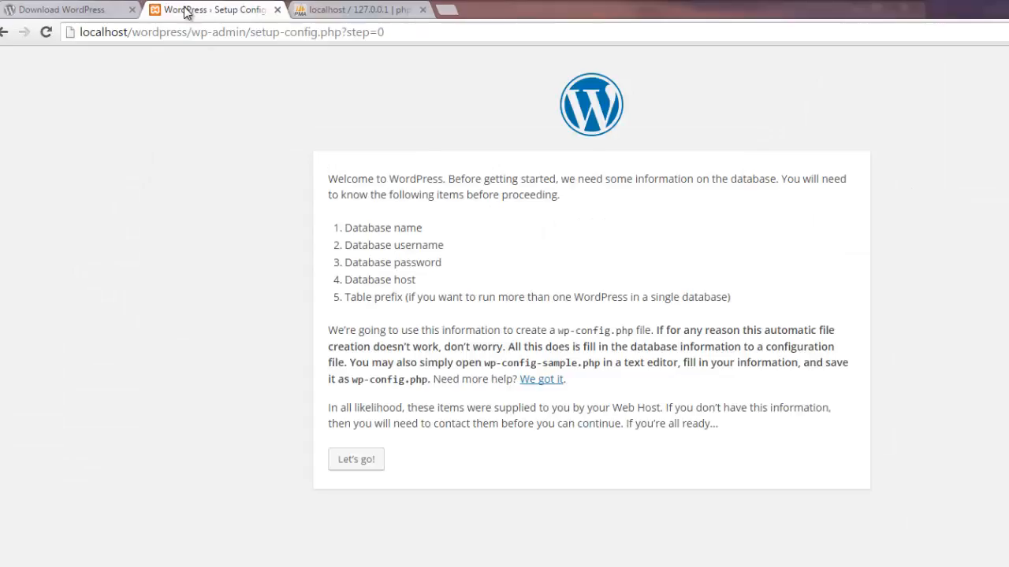
left_click(341, 11)
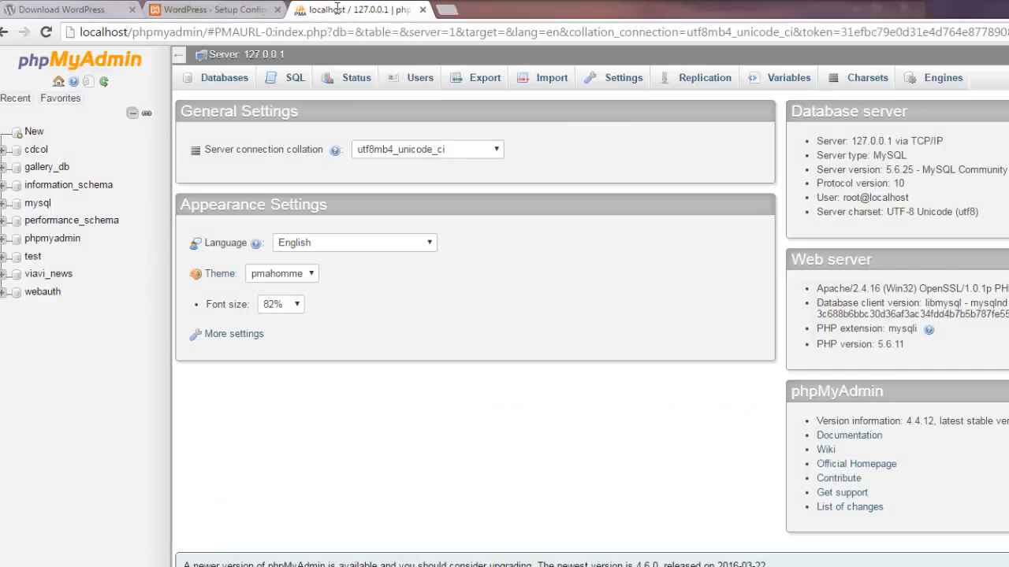
left_click(209, 84)
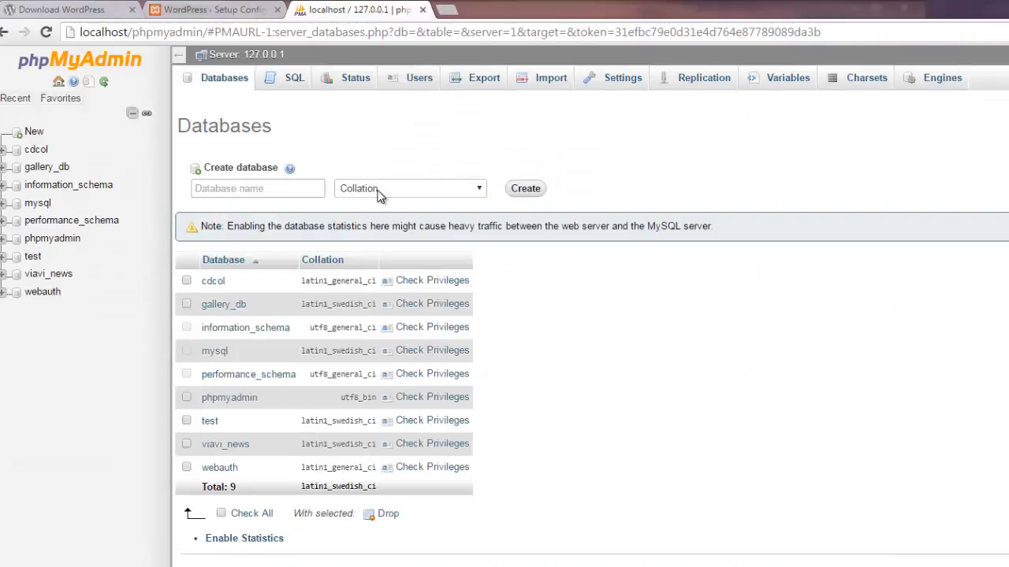
- Create an empty database named wordpress-install, then return to the WordPress setup tab
left_click(320, 190)
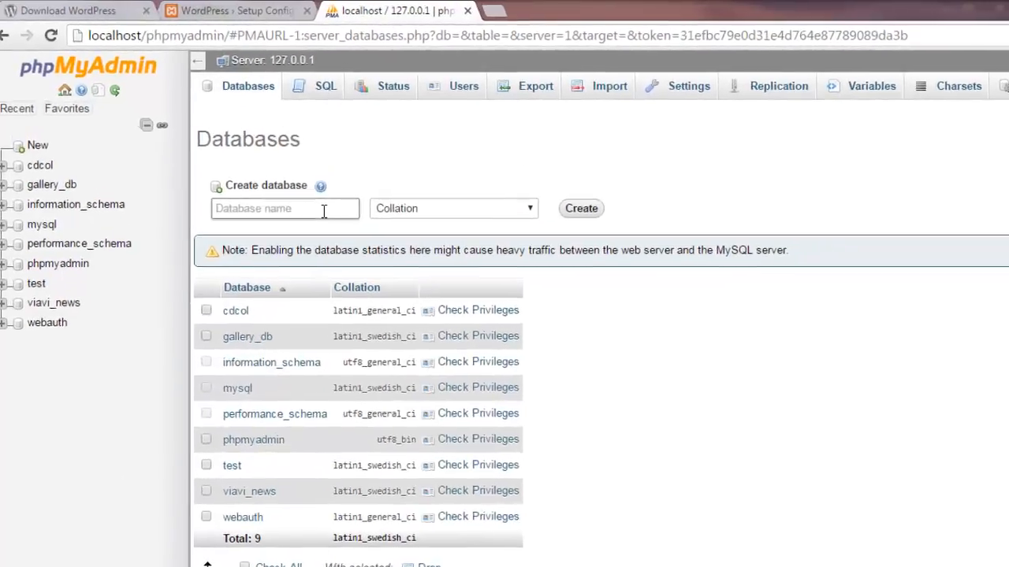
type("wor")
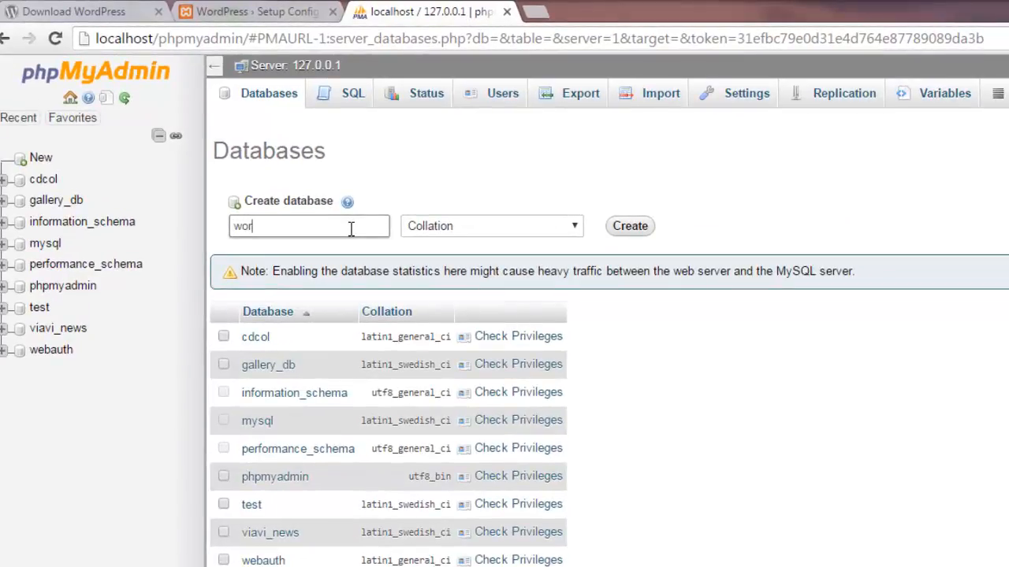
type("dpress-install")
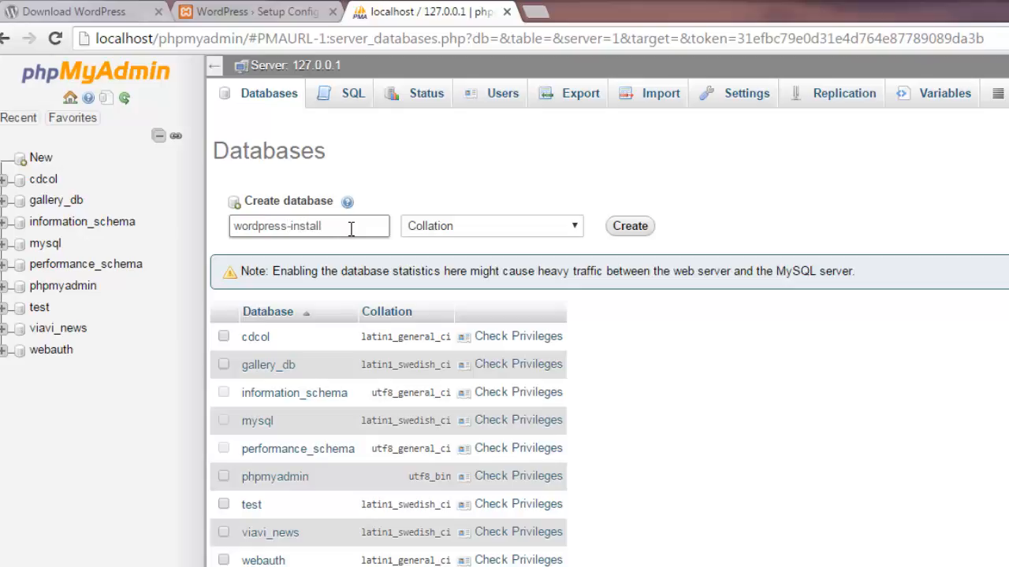
left_click(628, 227)
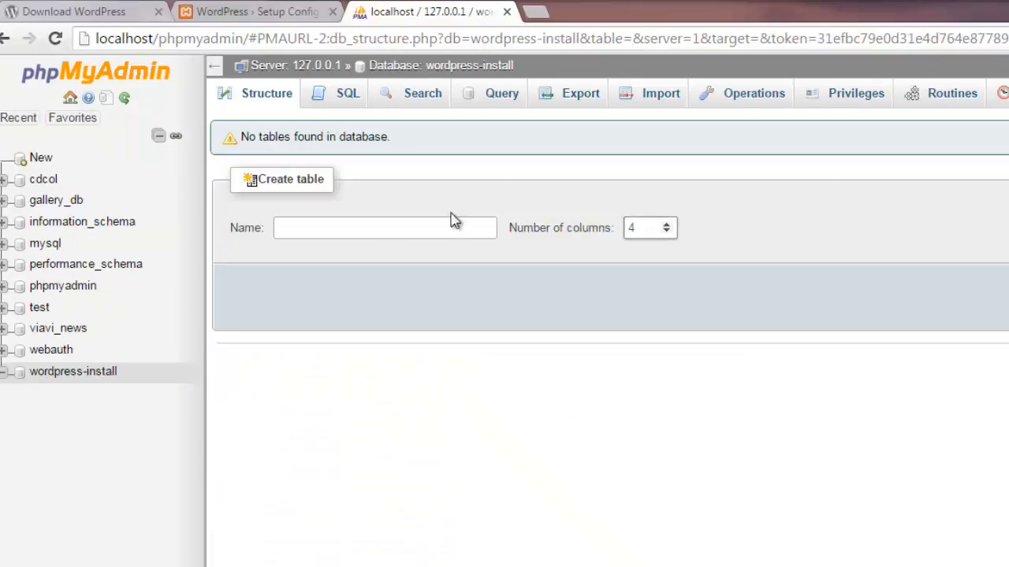
left_click(237, 13)
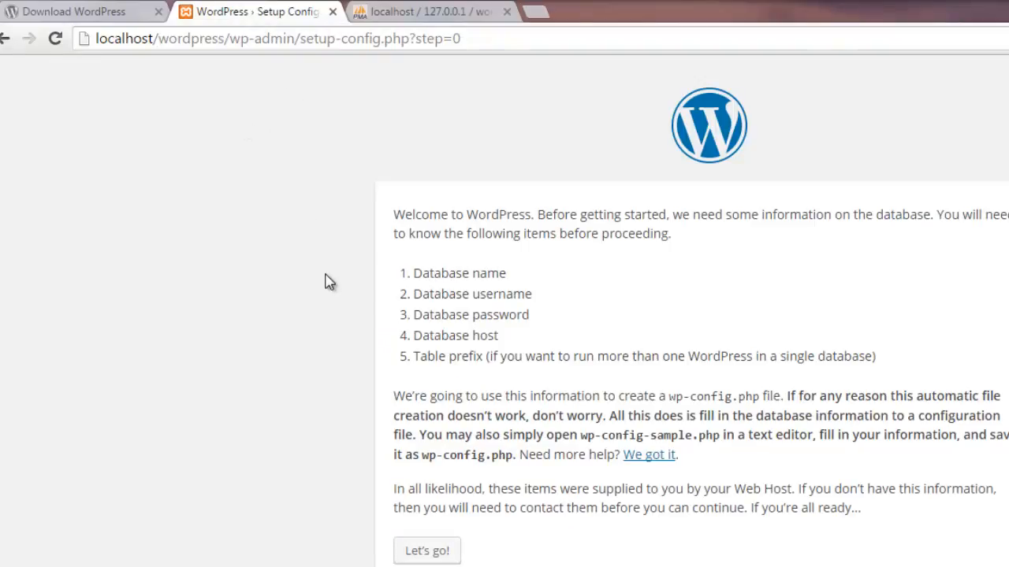
- After checking the phpMyAdmin tab, choose Let's go! on the WordPress setup welcome page
left_click(422, 12)
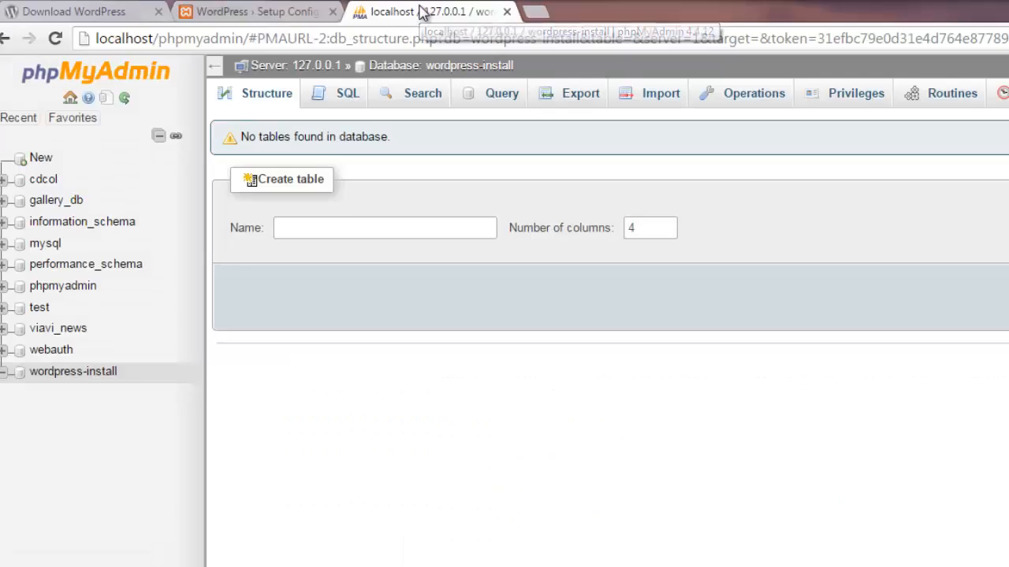
left_click(274, 14)
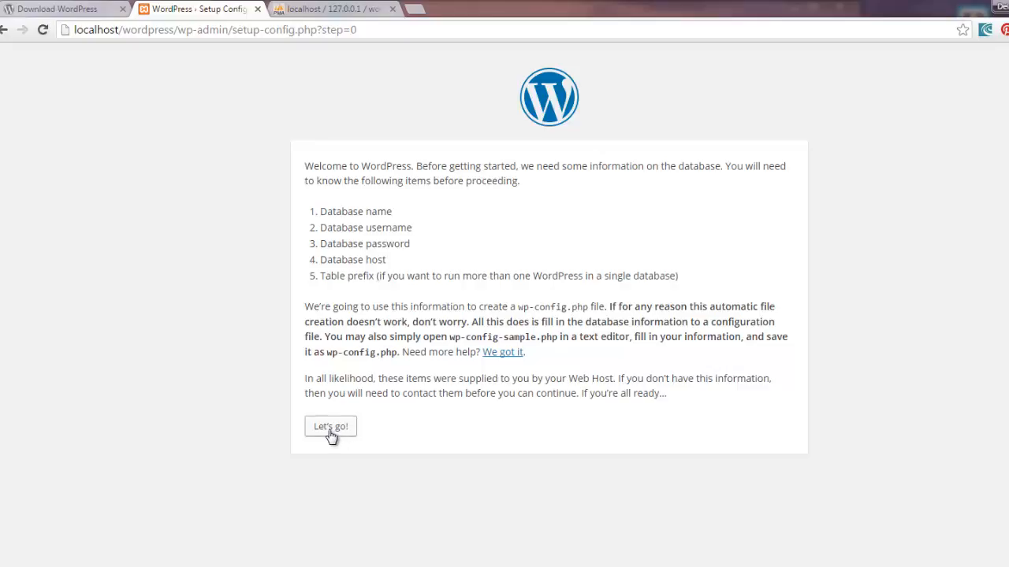
left_click(331, 428)
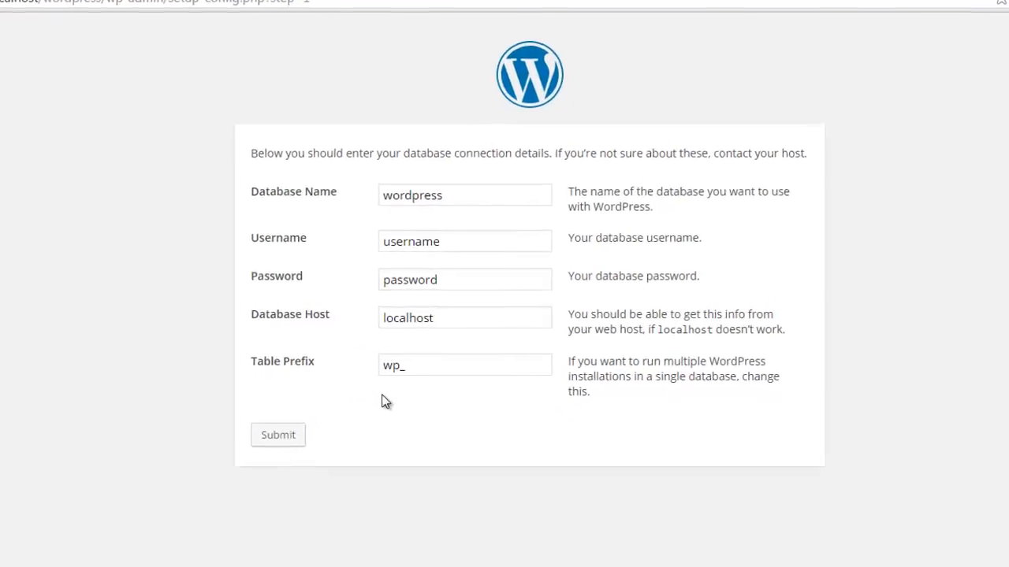
- Submit database name wordpress-install, username root and a blank password to WordPress setup
left_click(442, 196)
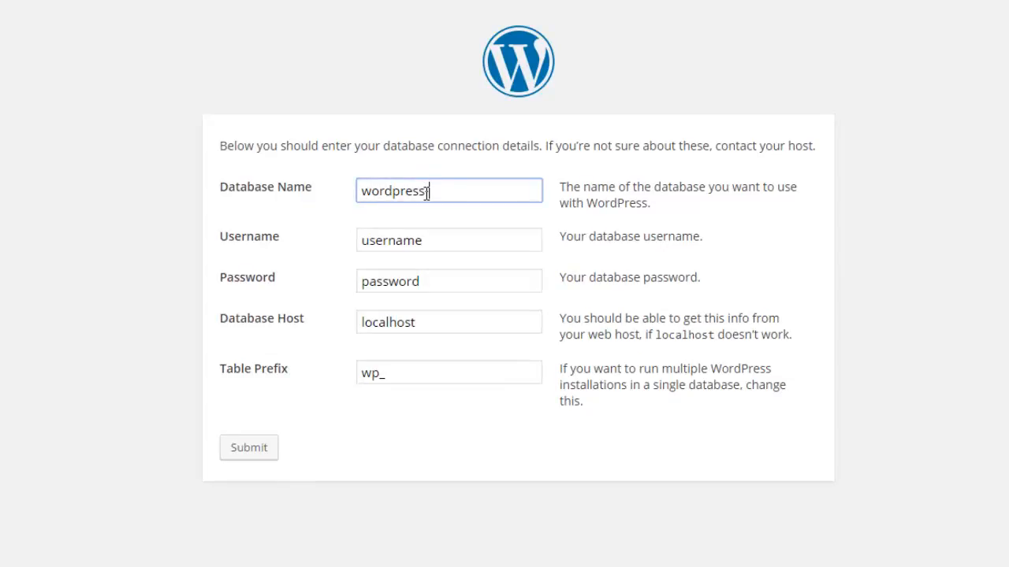
type("install")
left_click(426, 241)
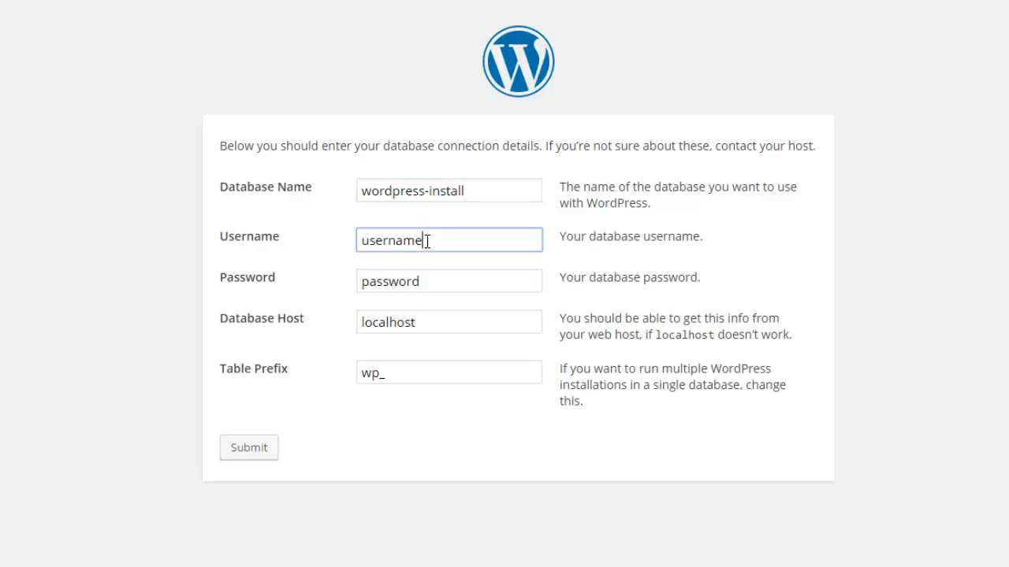
key("BackSpace")
key("BackSpace")
key("BackSpace")
key("BackSpace")
key("BackSpace")
key("BackSpace")
key("BackSpace")
key("BackSpace")
type("root")
left_click(425, 282)
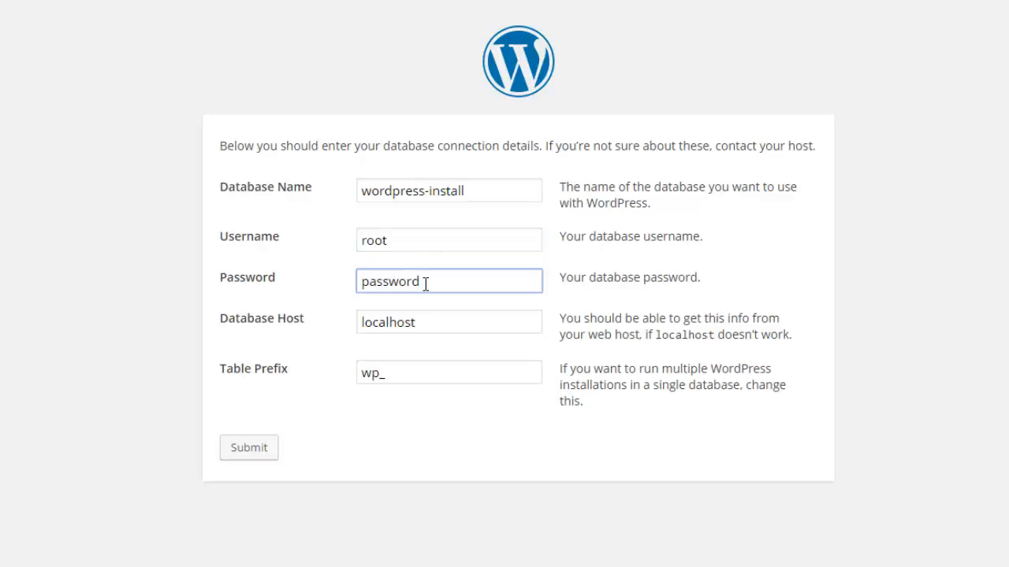
key("BackSpace")
key("BackSpace")
key("BackSpace")
key("BackSpace")
key("BackSpace")
key("BackSpace")
key("BackSpace")
key("BackSpace")
left_click(265, 455)
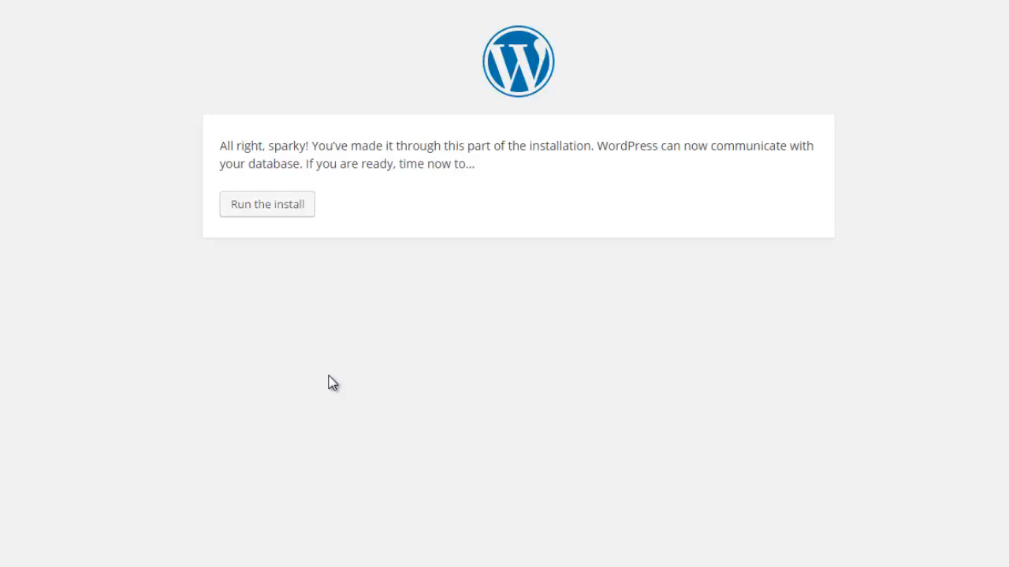
- Run the install and enter the site title 'Welcome to Wordpress'
left_click(264, 212)
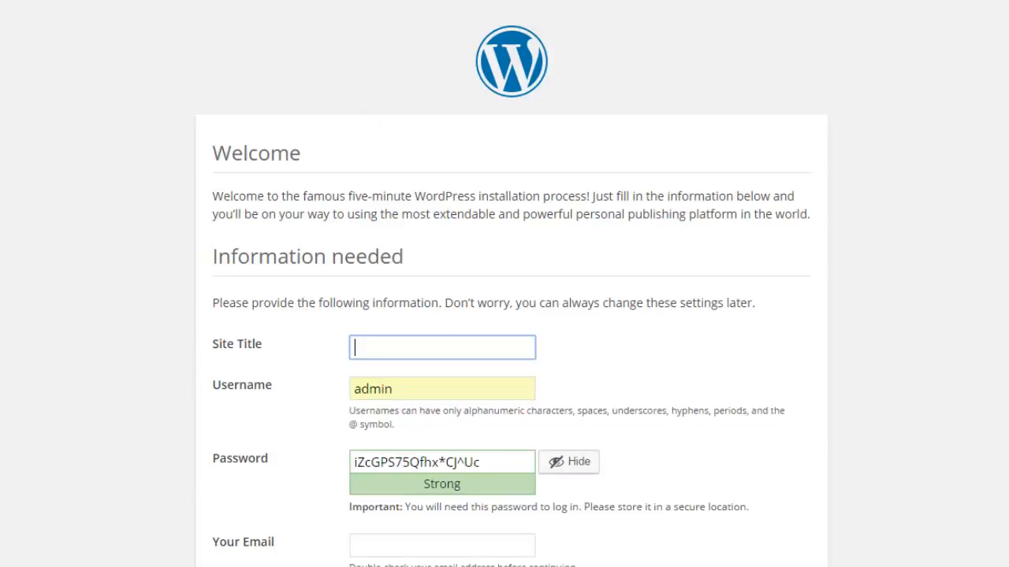
scroll(511, 293, "down", 1)
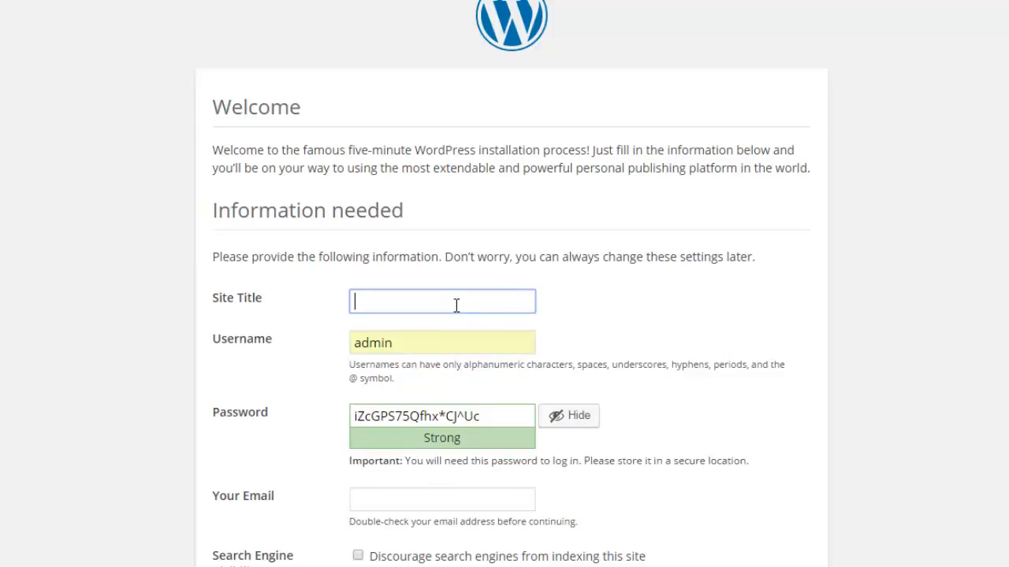
type("Welcome to W")
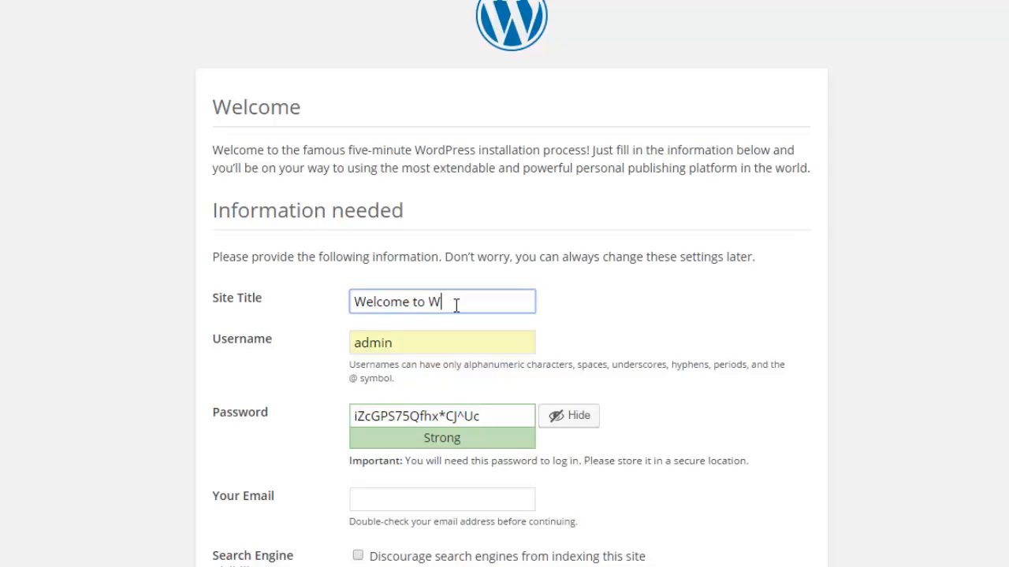
type("ordpress")
- Replace the generated admin password with a short weak one, confirm weak-password use, and try installing
left_click(488, 416)
left_click_drag(481, 415, 341, 411)
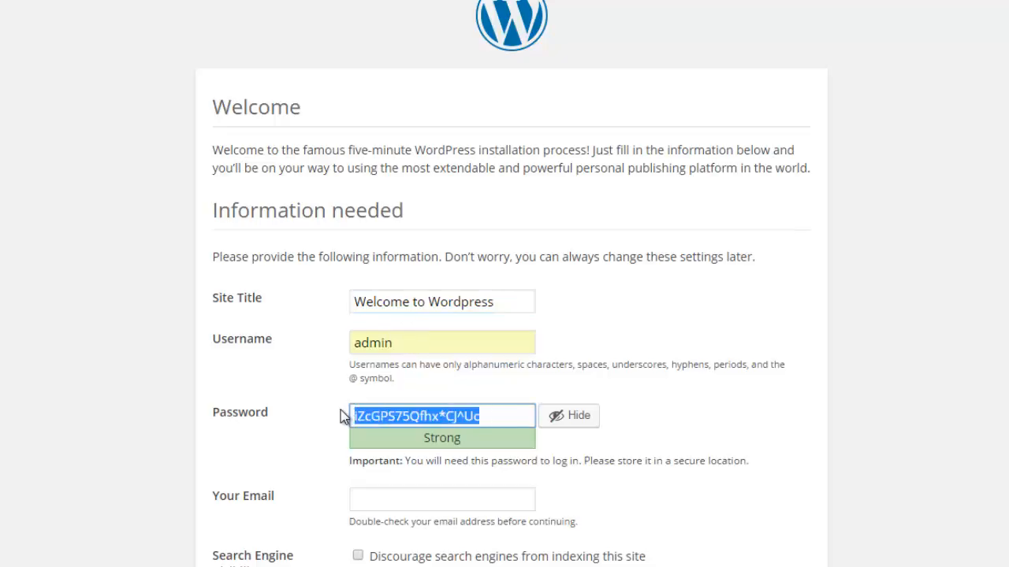
type("ad")
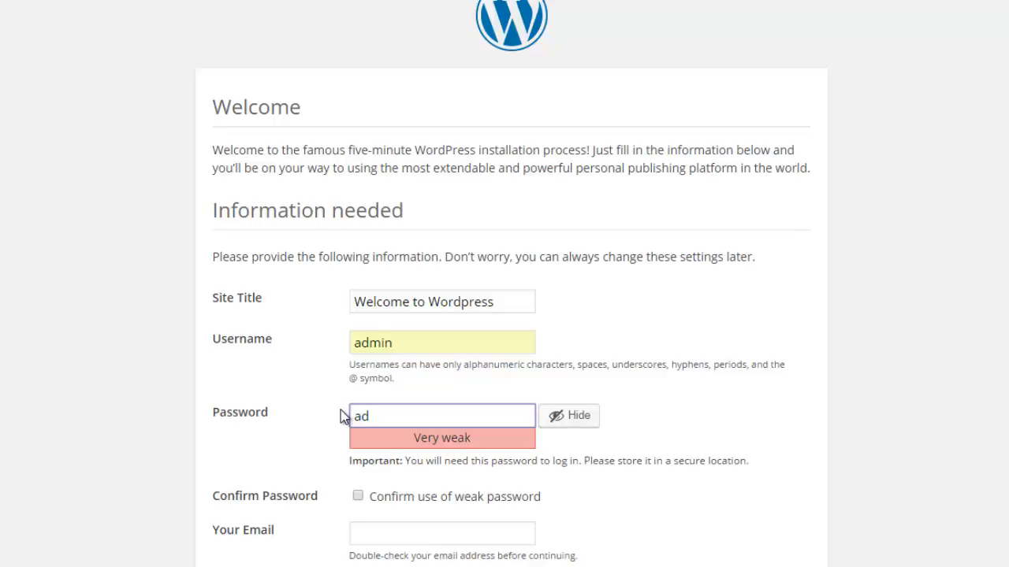
type("min")
scroll(1005, 394, "down", 1)
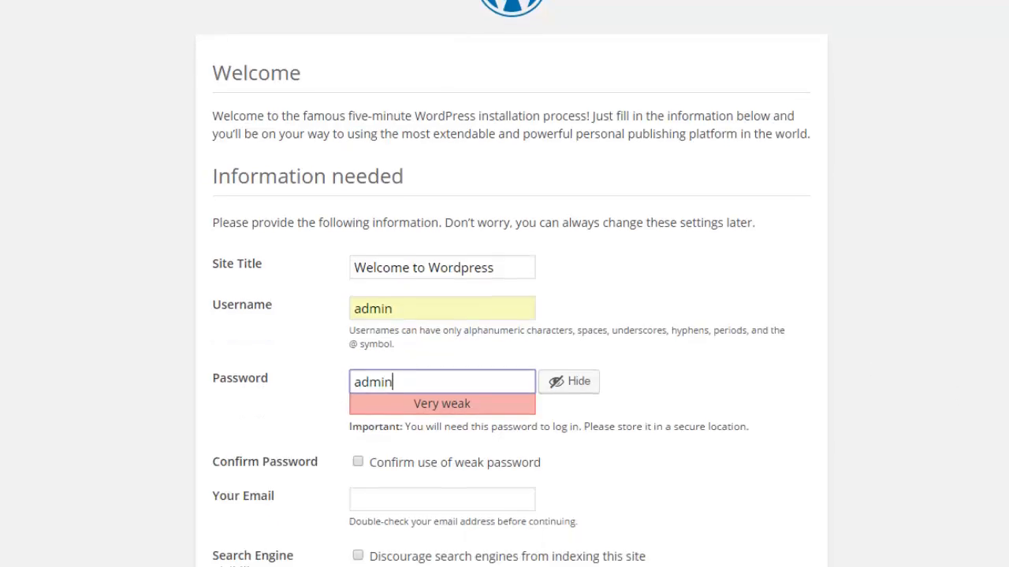
left_click(358, 464)
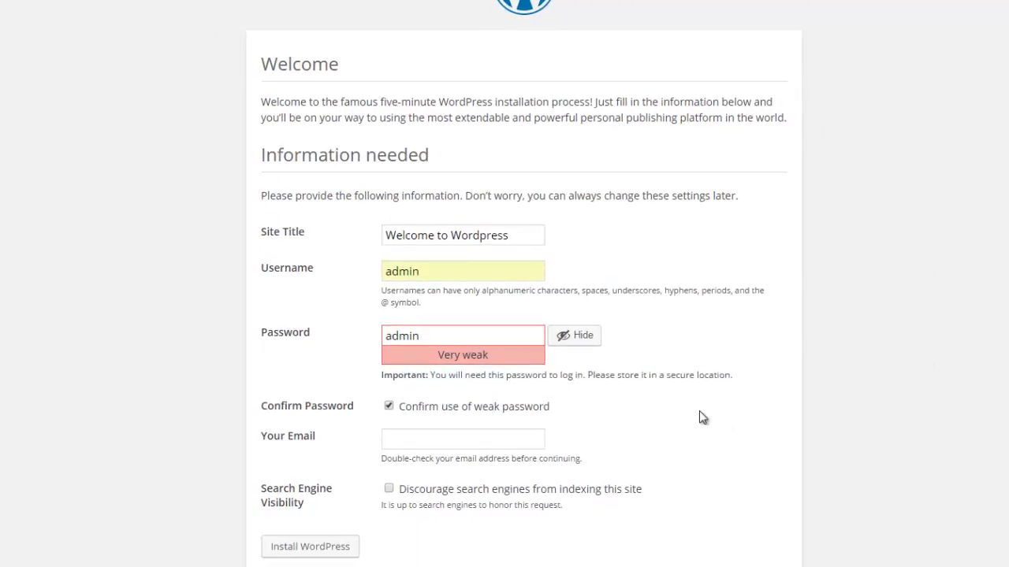
left_click(327, 555)
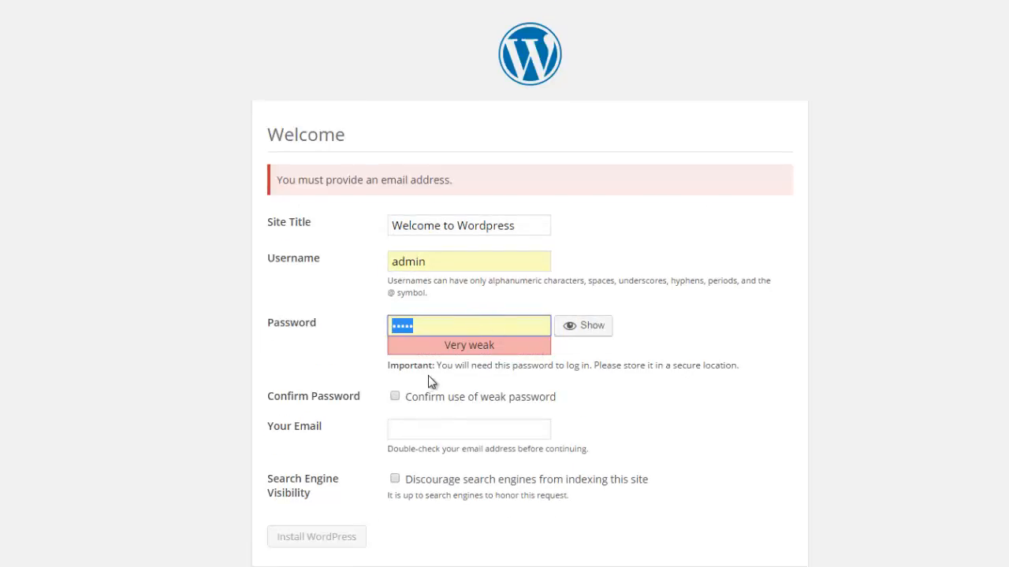
- Fill in the admin e-mail address, reconfirm the weak password, and install WordPress
left_click(429, 428)
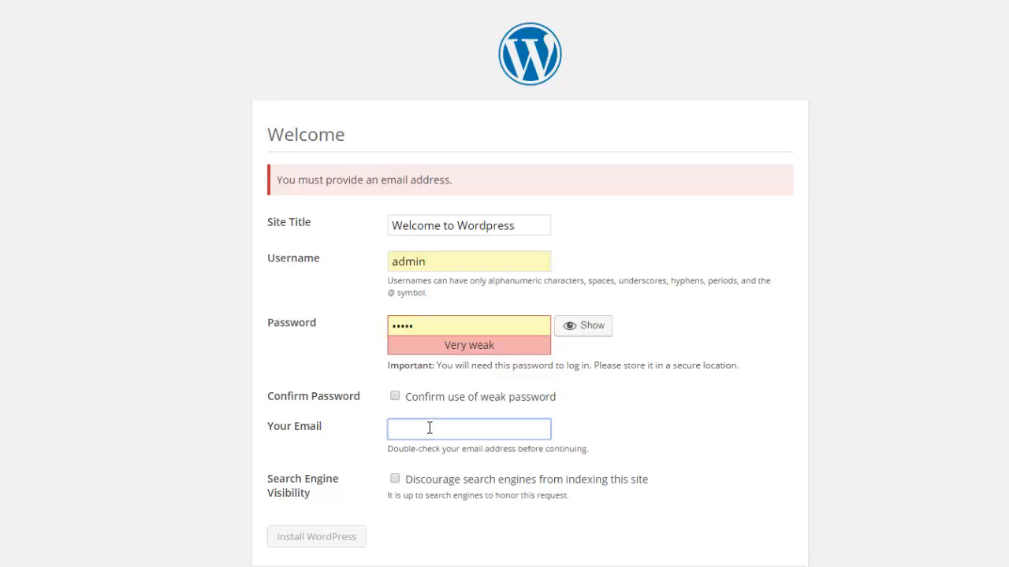
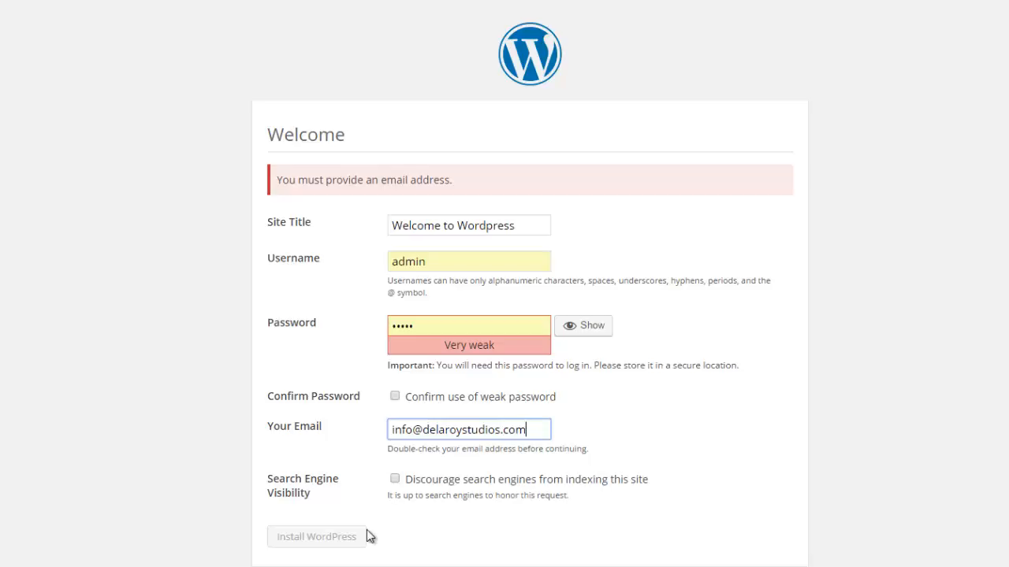
left_click(400, 397)
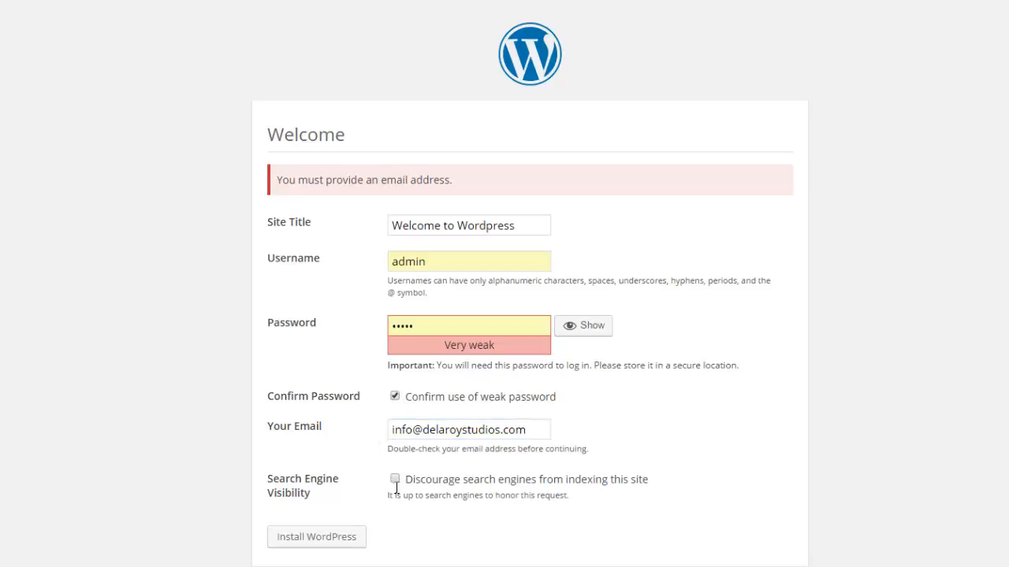
left_click(338, 544)
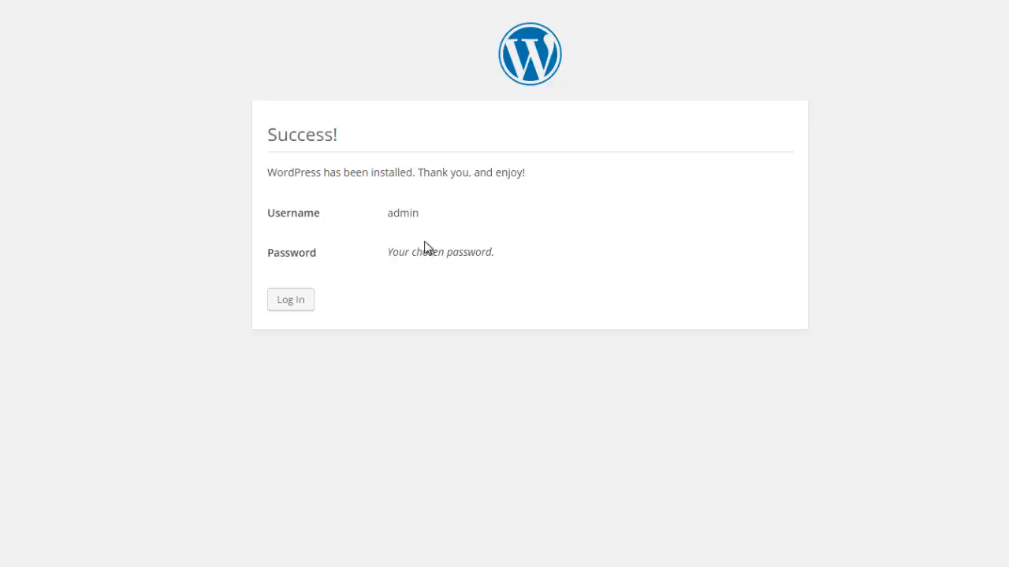
- Log in as admin with the account password to reach the WordPress Dashboard
left_click(304, 309)
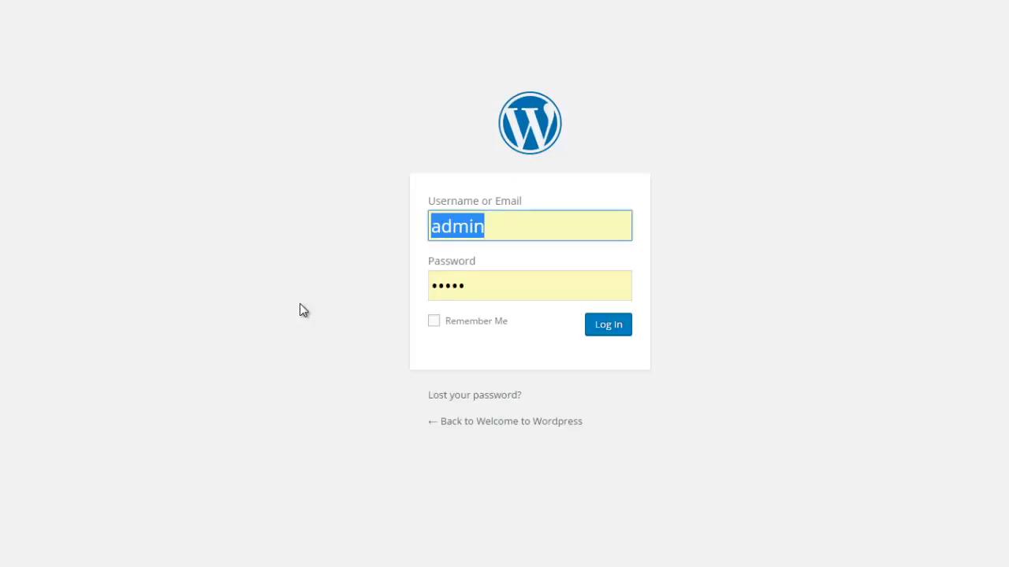
left_click_drag(468, 286, 391, 291)
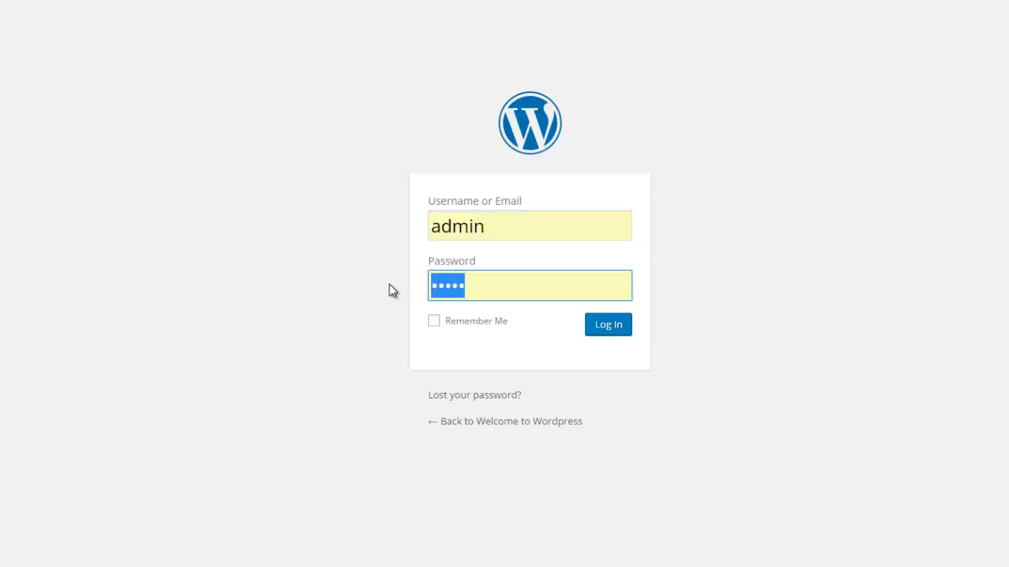
type("admin")
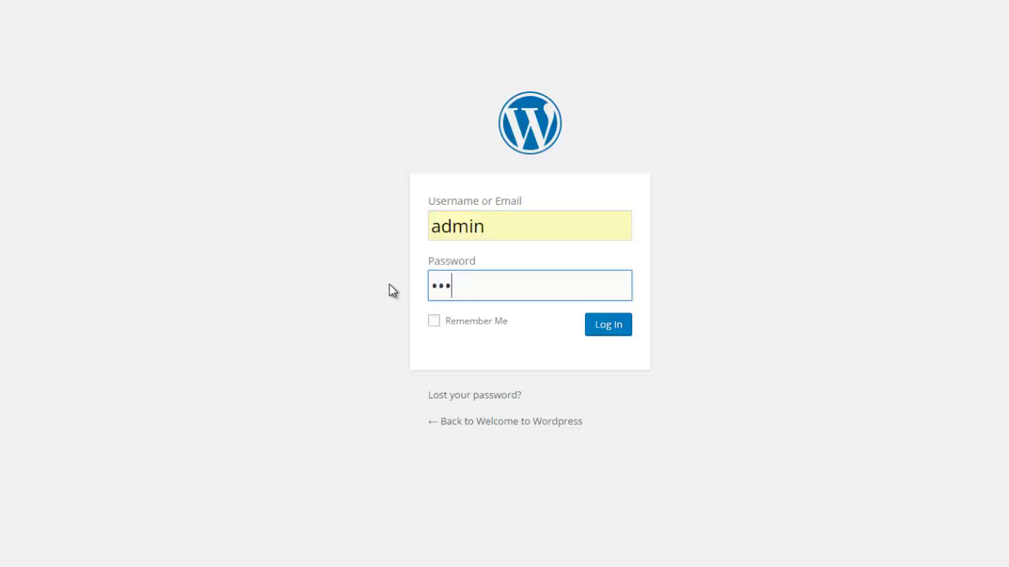
left_click(611, 327)
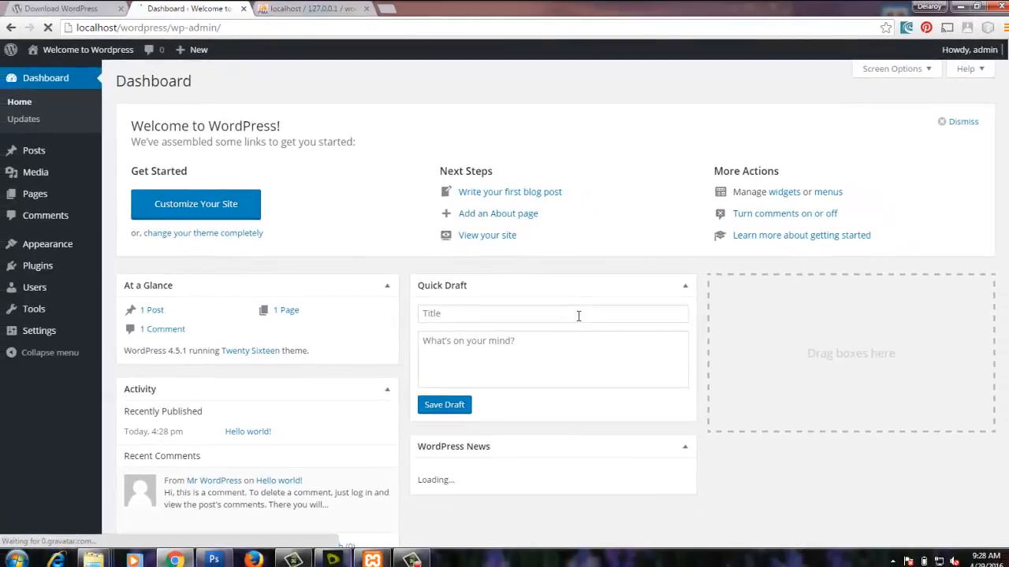
mouse_move(48, 195)
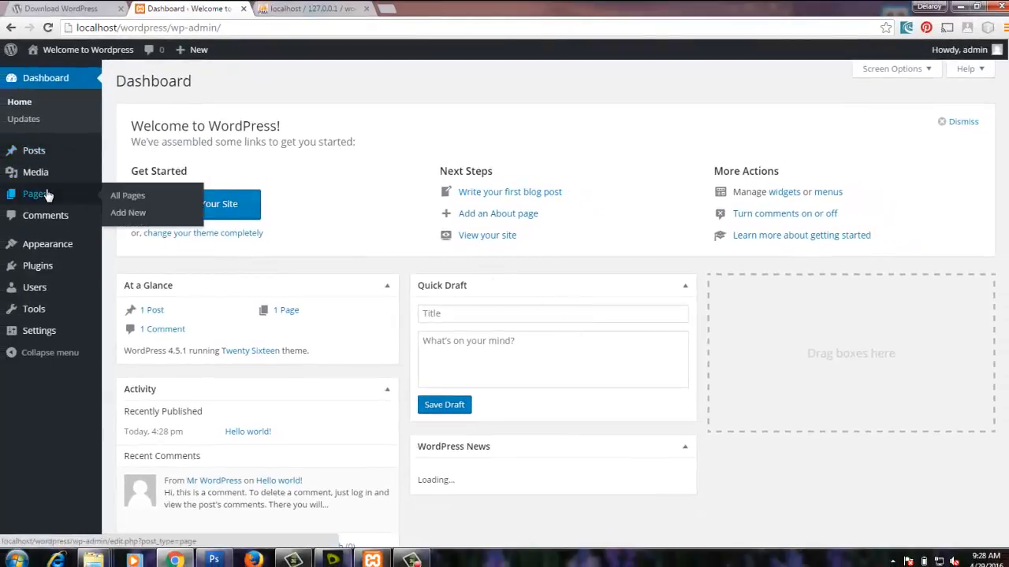